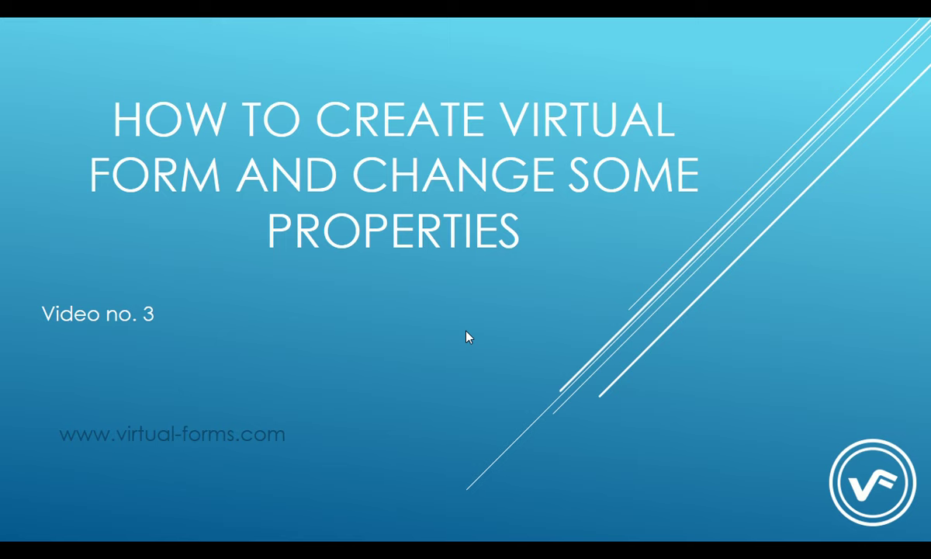
# Move past the title slide and open the Sample 3 .xls workbook from its desktop folder.
pyautogui.click(468, 336)
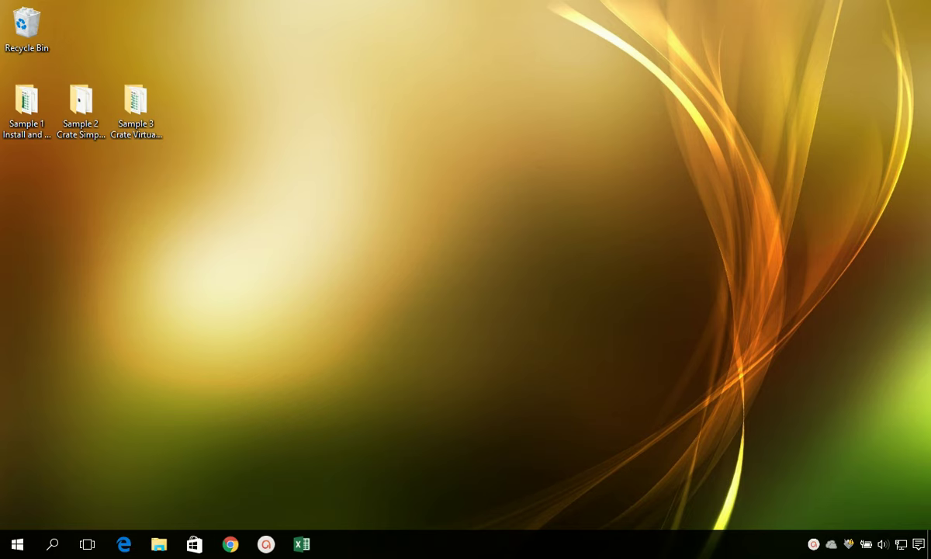
pyautogui.doubleClick(132, 109)
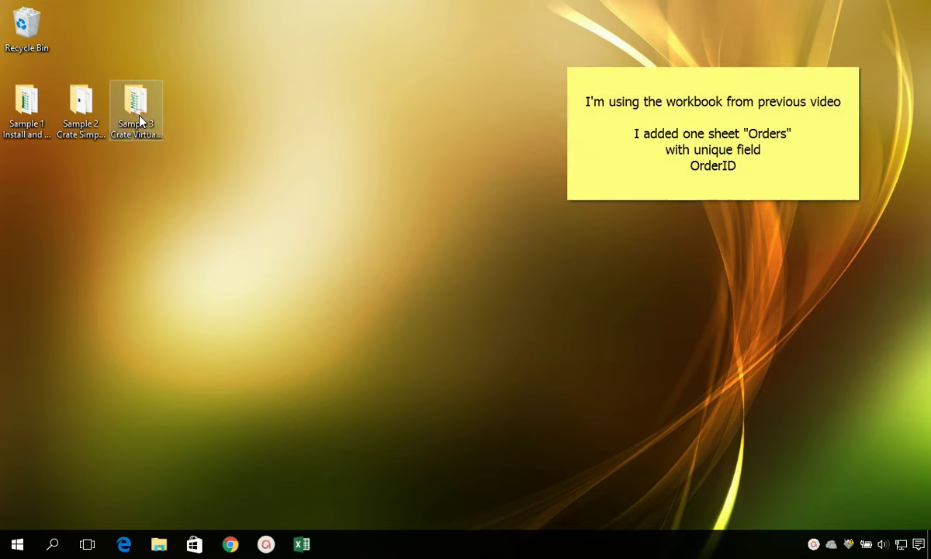
pyautogui.doubleClick(273, 240)
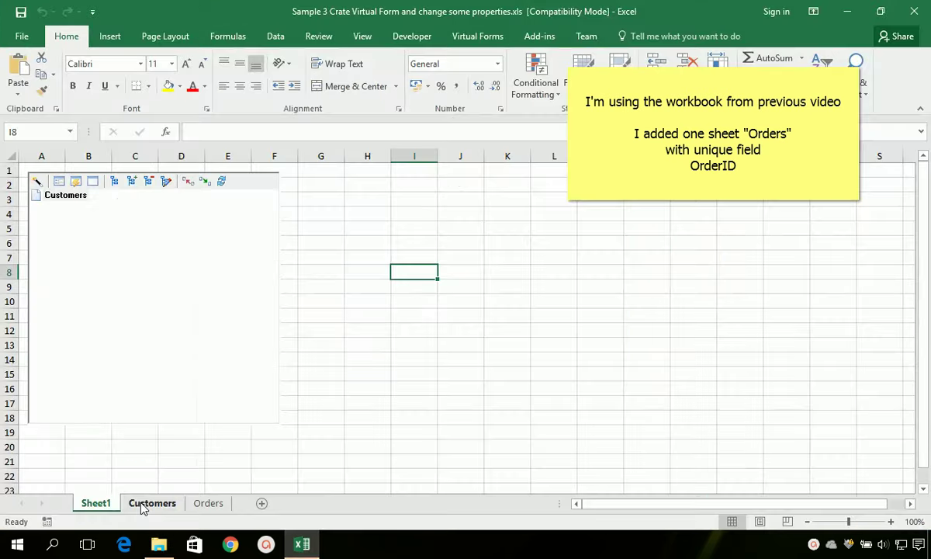
pyautogui.click(142, 506)
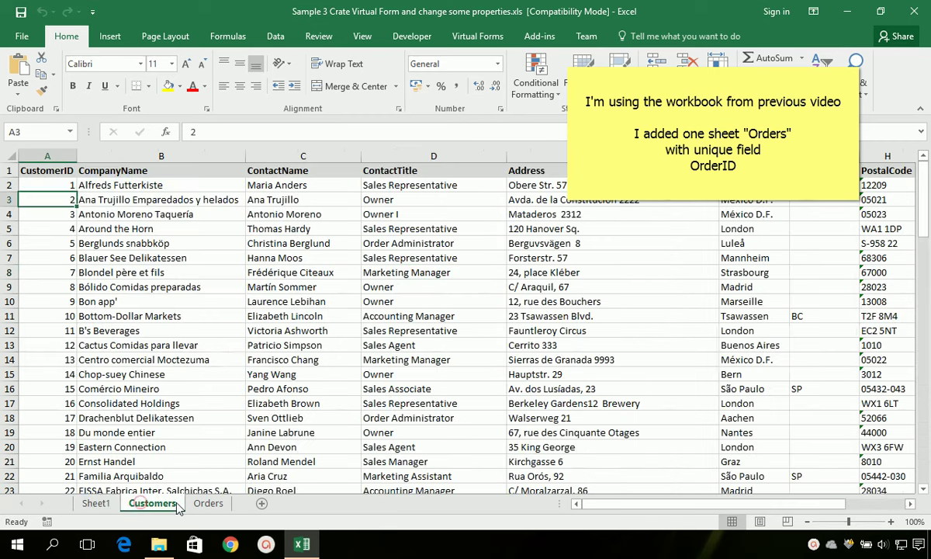
pyautogui.click(208, 504)
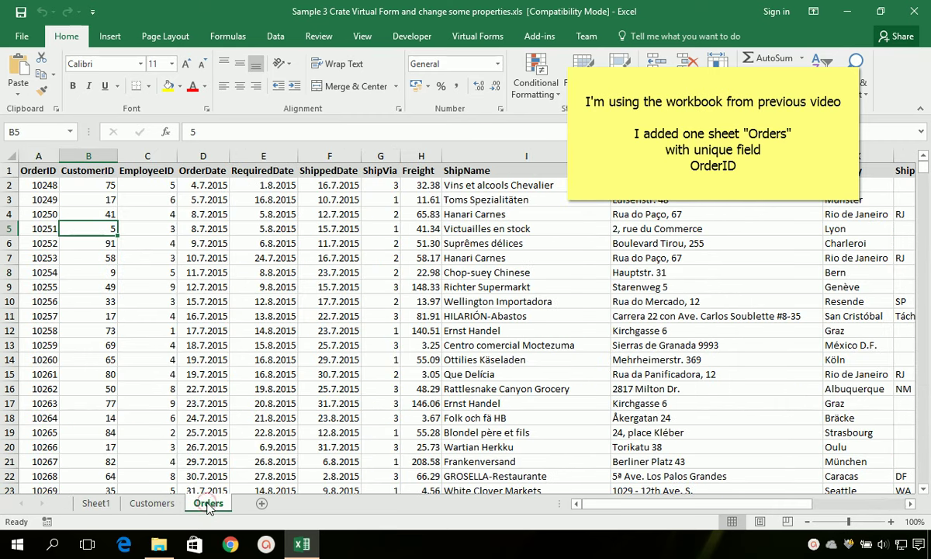
pyautogui.click(37, 158)
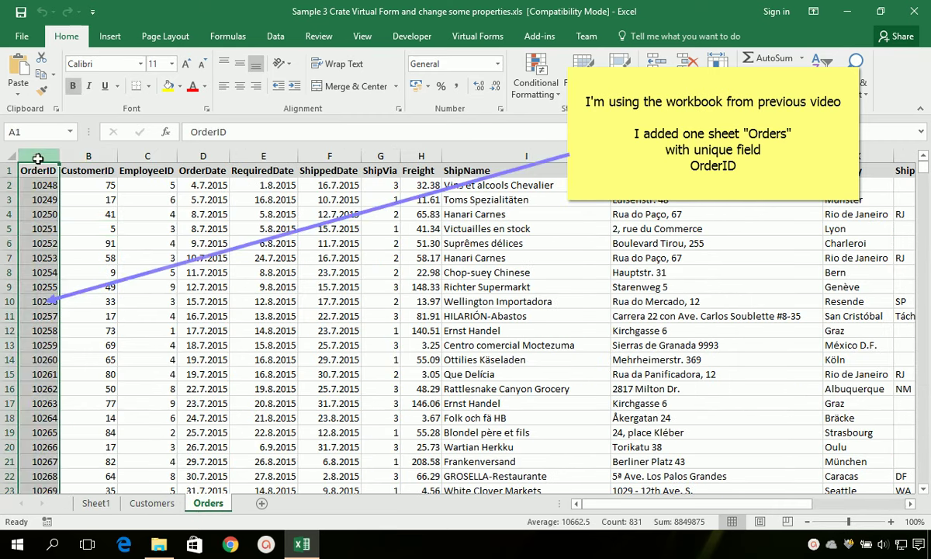
pyautogui.click(40, 184)
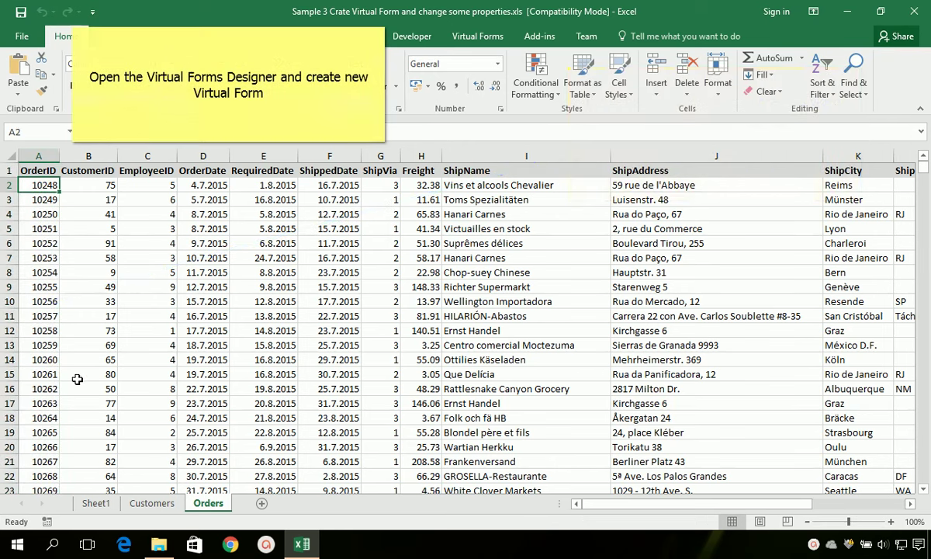
pyautogui.click(97, 503)
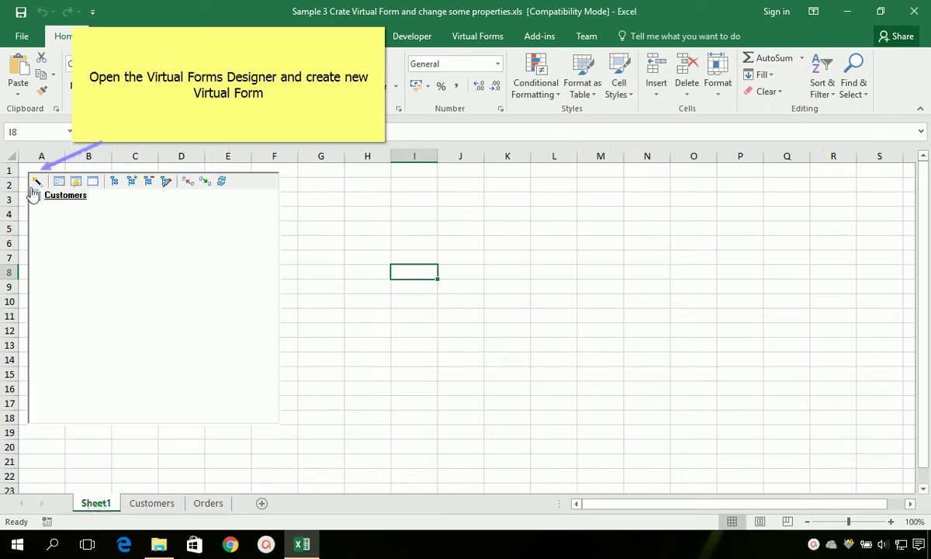
# Open the designer, start a new form, and list the workbook sheets for its master table.
pyautogui.click(35, 182)
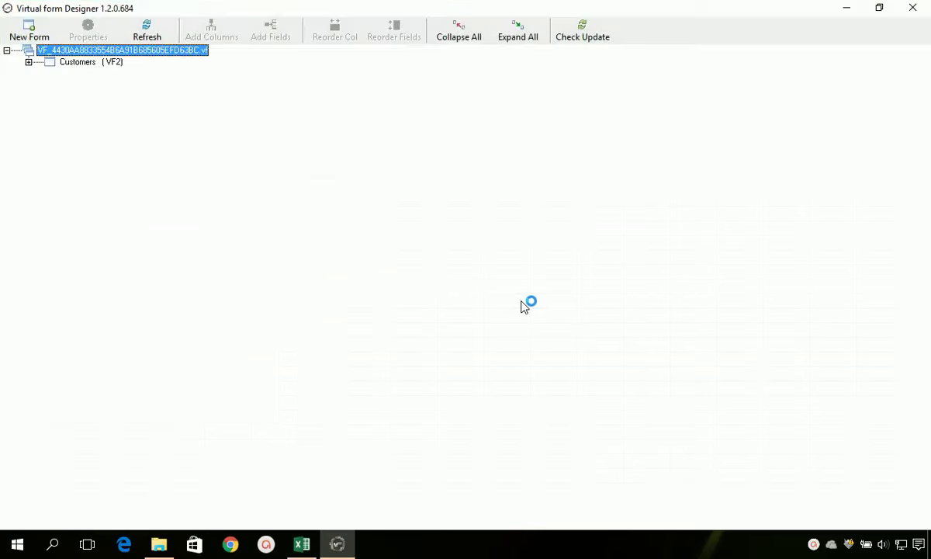
pyautogui.click(26, 31)
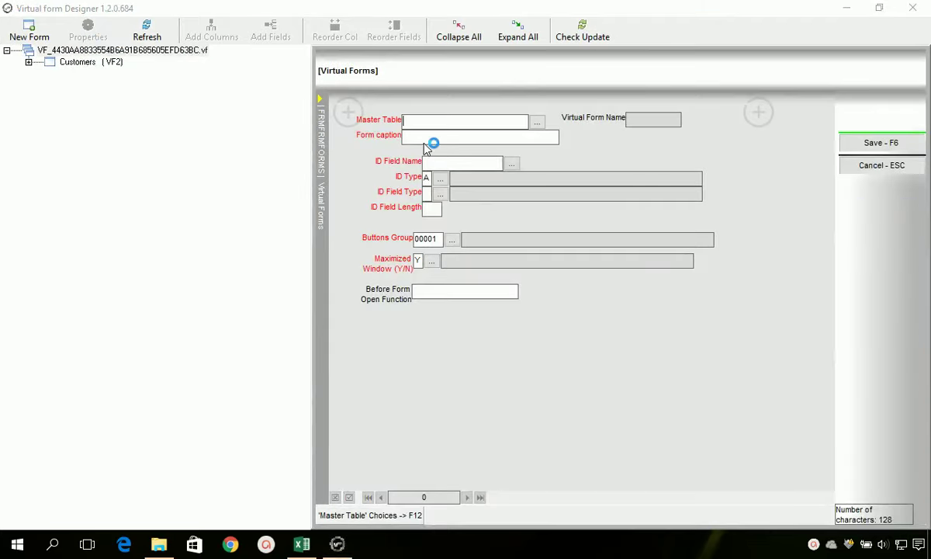
pyautogui.click(535, 125)
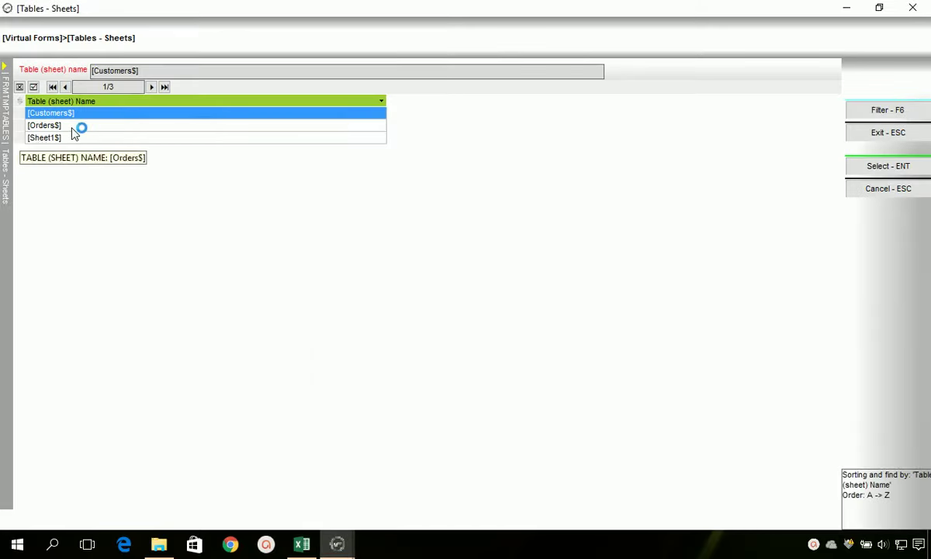
# Use Orders$ as master table, caption the form 'Orders form', and move to the ID field.
pyautogui.click(73, 128)
pyautogui.doubleClick(73, 127)
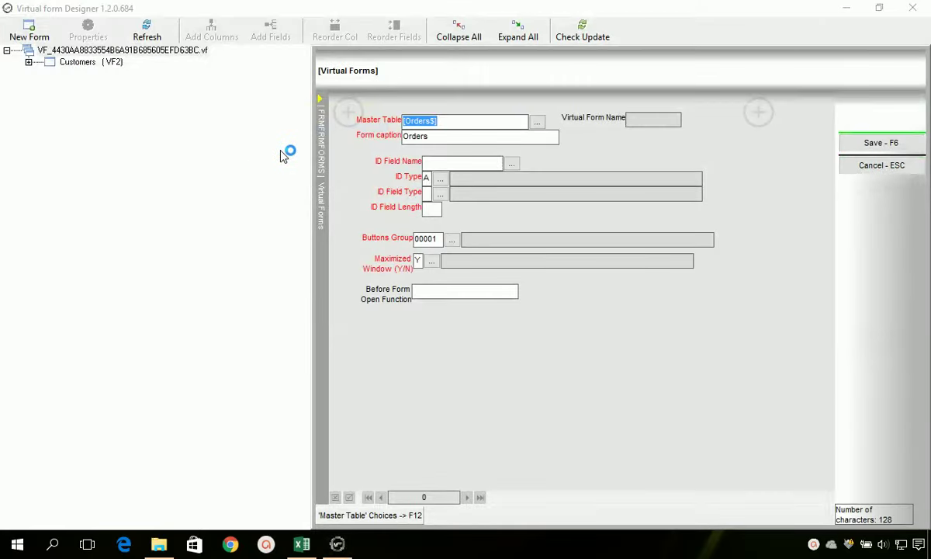
pyautogui.press('Tab')
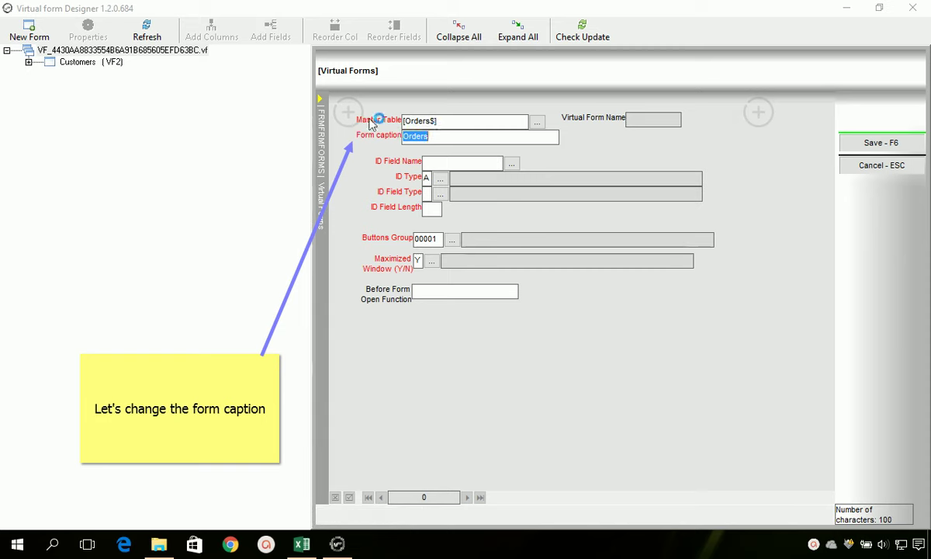
pyautogui.click(432, 140)
pyautogui.write('form')
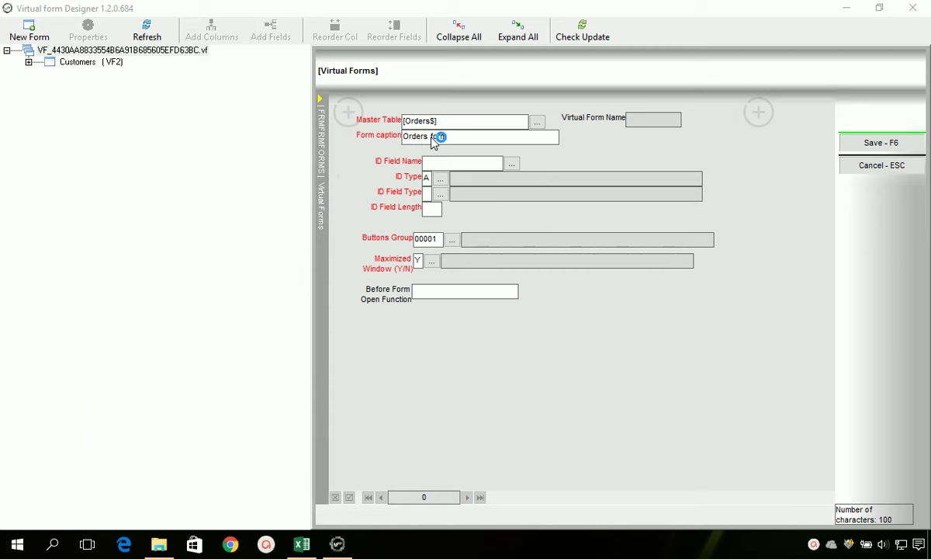
pyautogui.press('Tab')
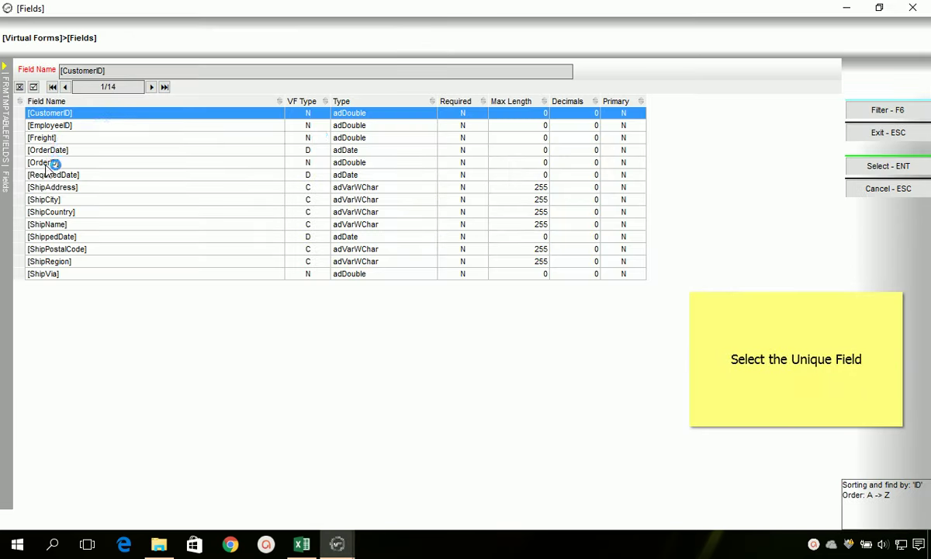
# Set OrderID as the Numeric unique ID field, keep the remaining defaults, and request saving.
pyautogui.click(47, 163)
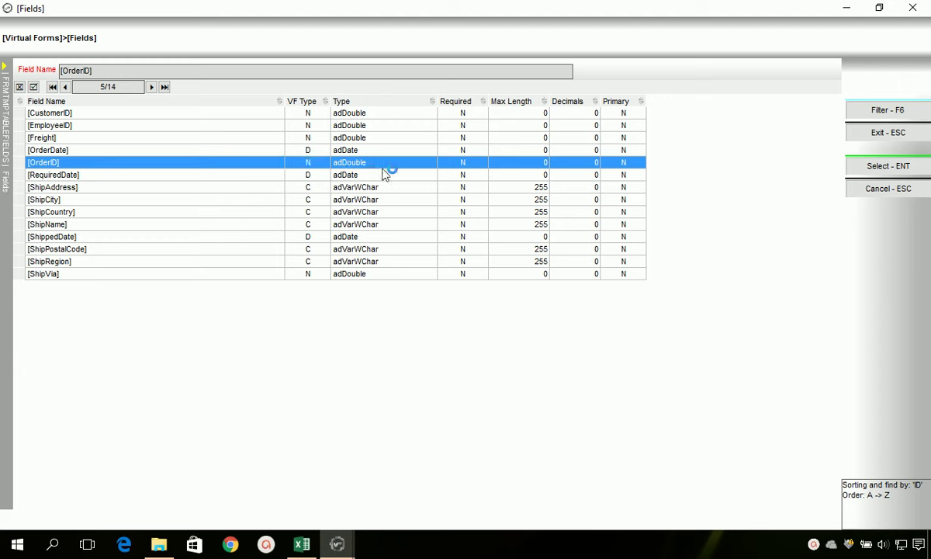
pyautogui.click(875, 166)
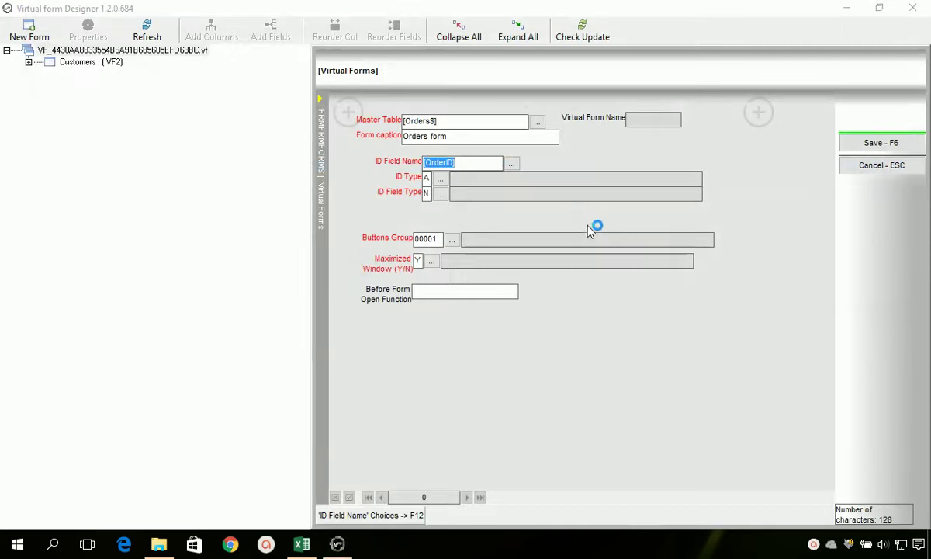
pyautogui.press('Tab')
pyautogui.press('Tab')
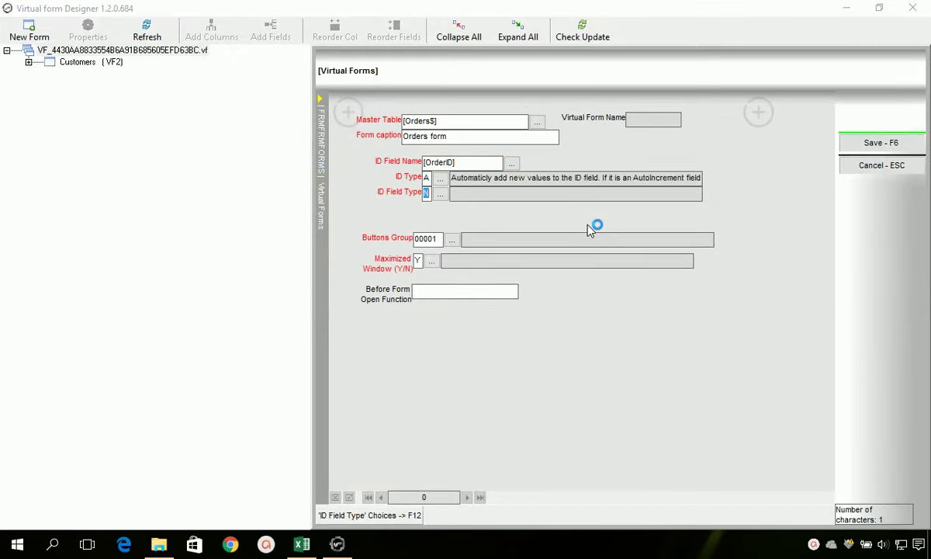
pyautogui.press('Tab')
pyautogui.press('Tab')
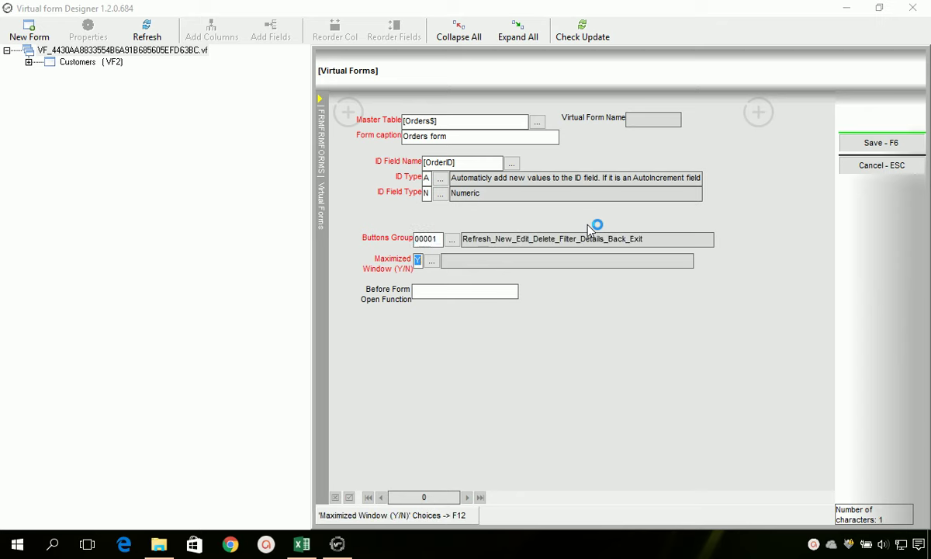
pyautogui.press('Tab')
pyautogui.press('Escape')
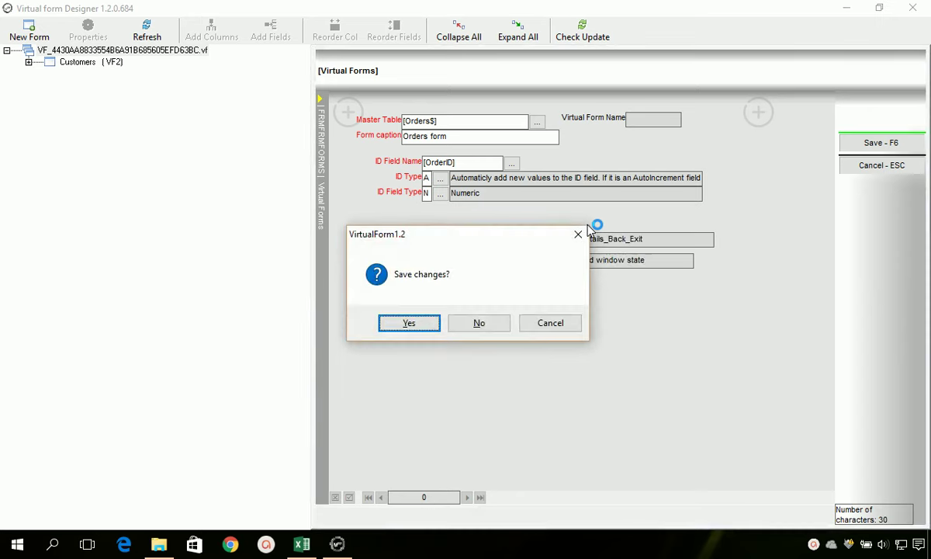
# Confirm saving the form as VF3 and add Orders form to the tree menu.
pyautogui.press('Return')
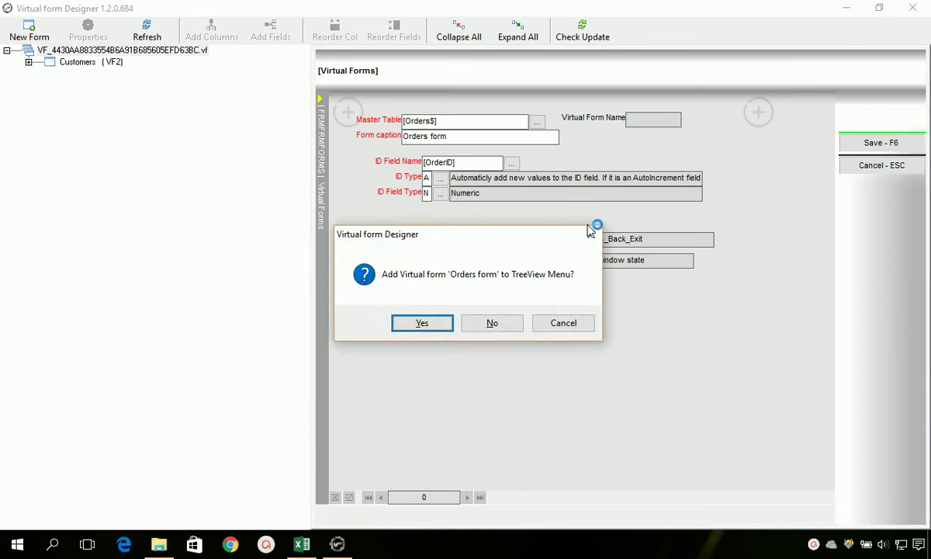
pyautogui.press('Return')
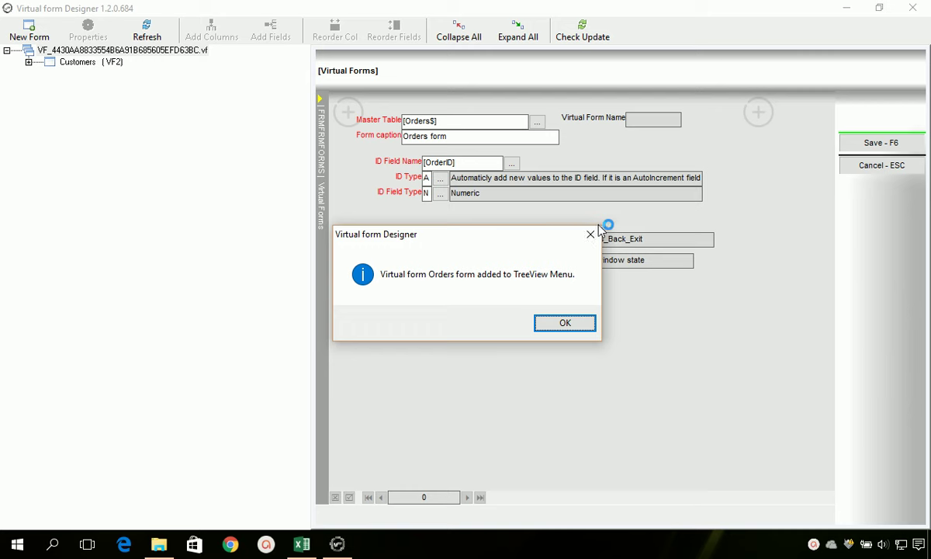
pyautogui.click(564, 325)
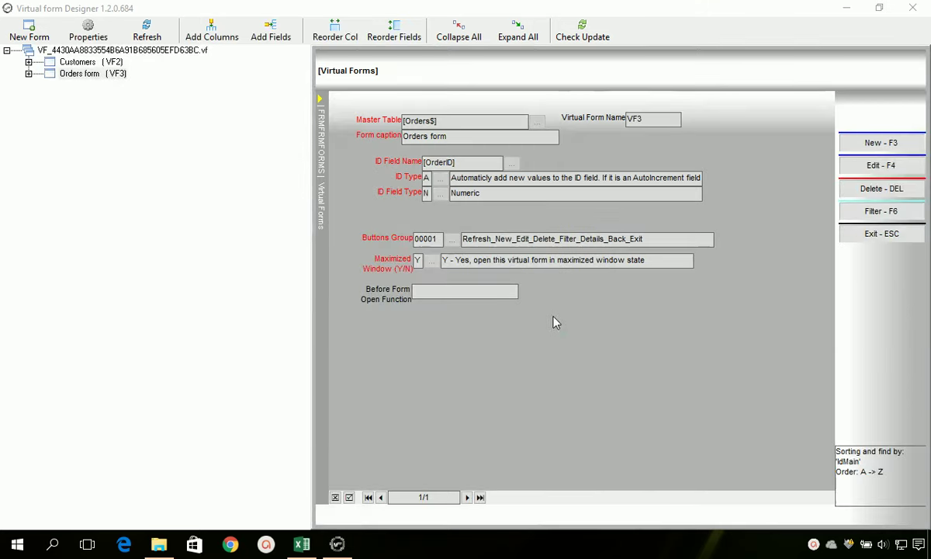
# Add the 13 remaining Orders$ fields, CustomerID through ShipVia, to the Orders form's Grid Control.
pyautogui.click(28, 74)
pyautogui.click(50, 85)
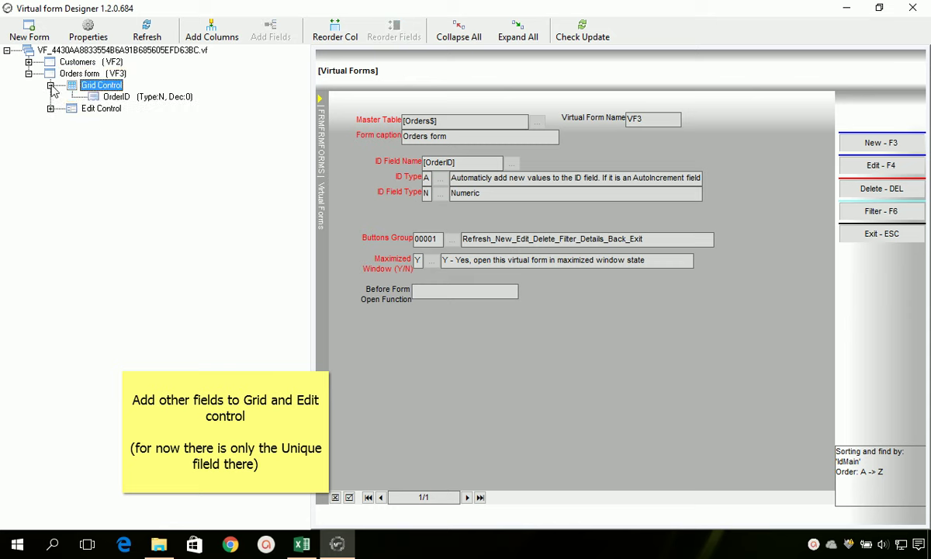
pyautogui.click(49, 108)
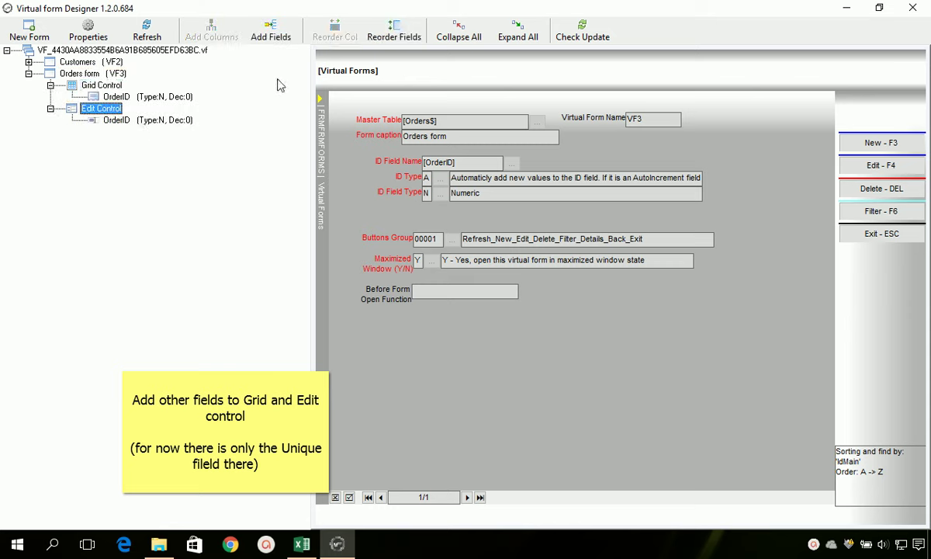
pyautogui.click(102, 84)
pyautogui.click(208, 38)
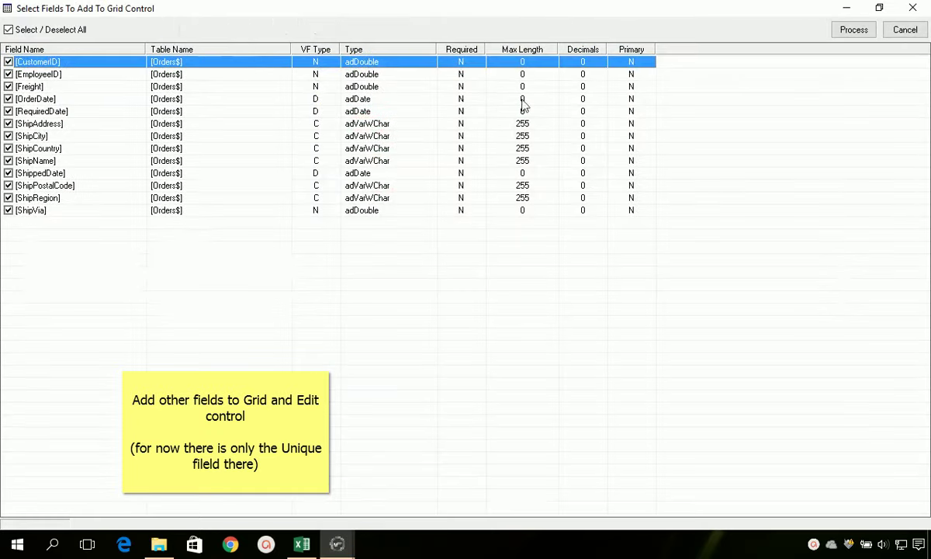
pyautogui.click(851, 31)
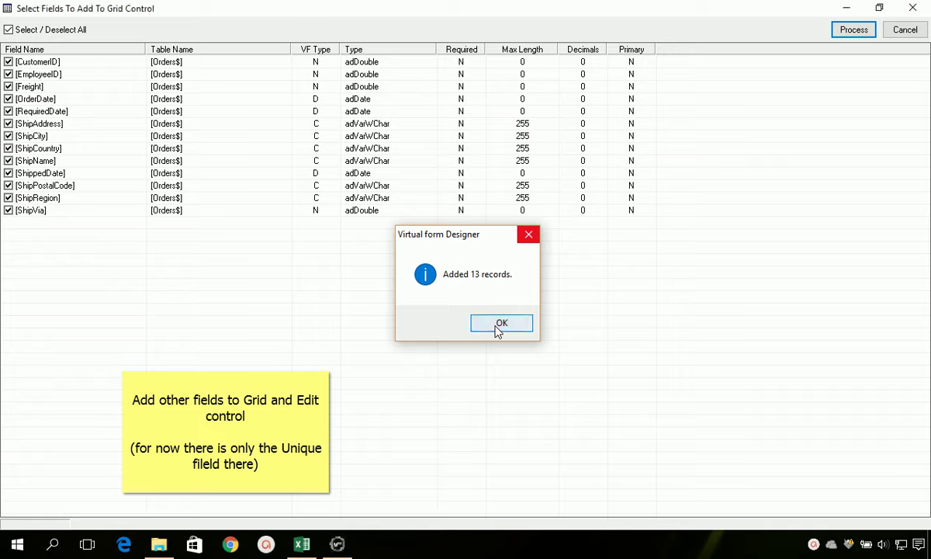
pyautogui.click(497, 325)
pyautogui.click(50, 86)
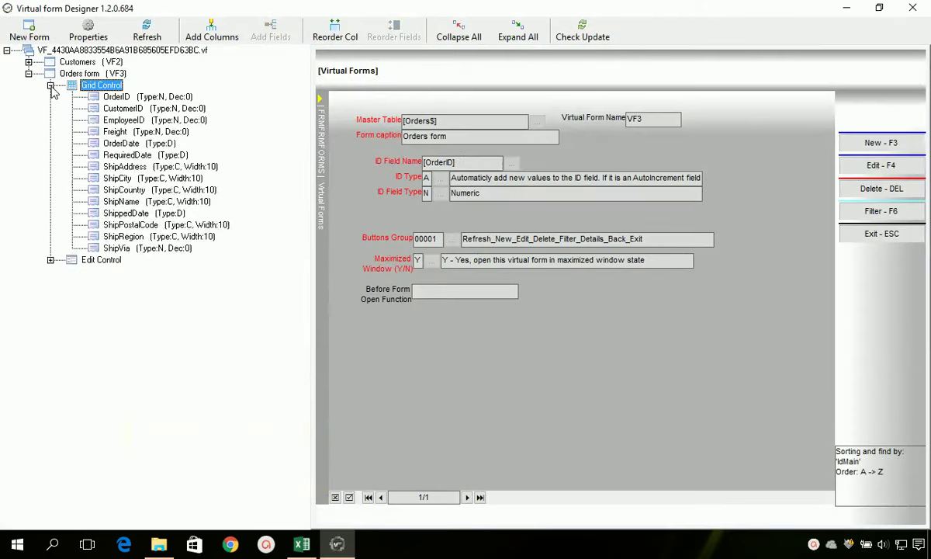
# Add the 13 remaining Orders$ fields to the Edit Control, accepting the formula-column note.
pyautogui.click(50, 260)
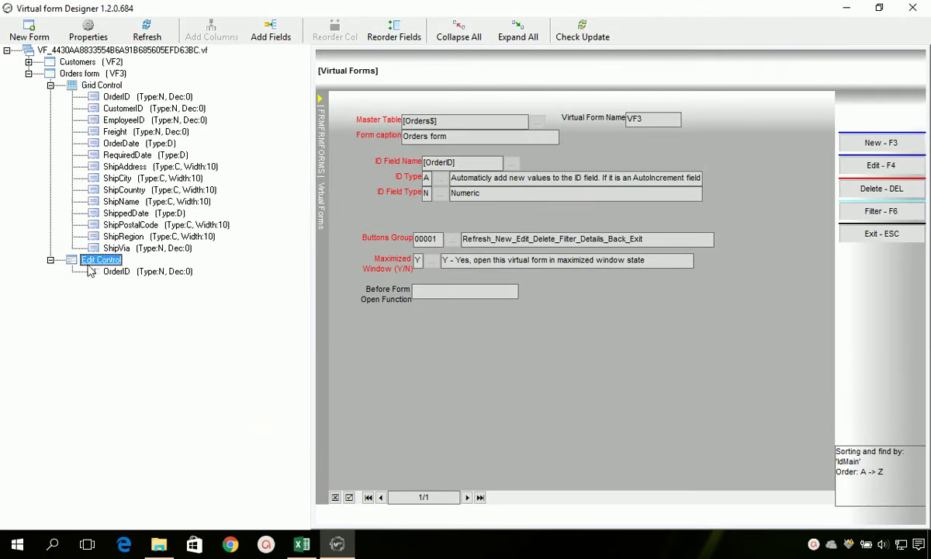
pyautogui.click(262, 40)
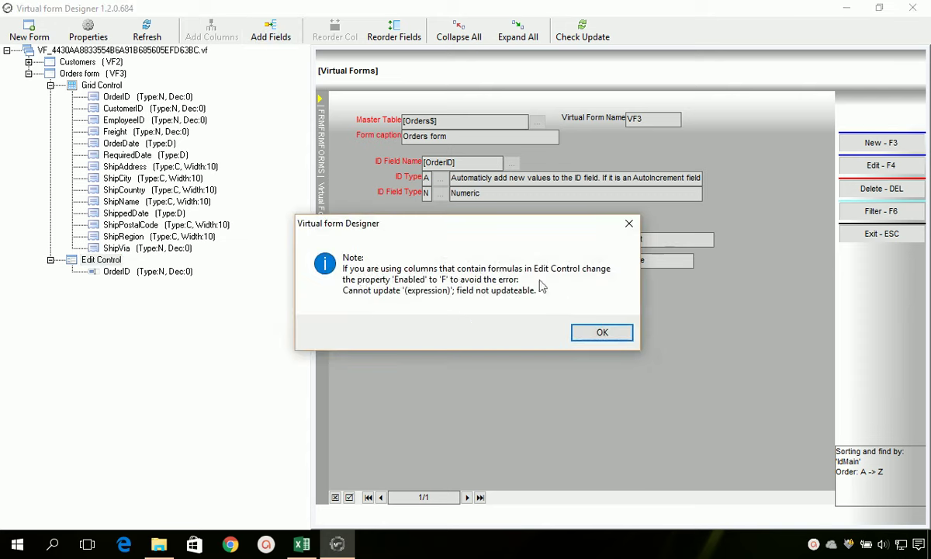
pyautogui.click(592, 332)
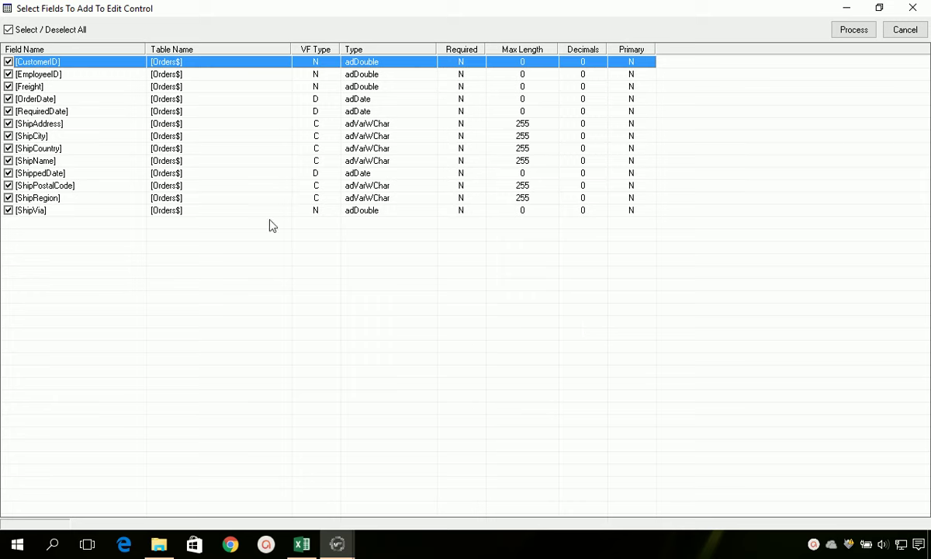
pyautogui.click(851, 33)
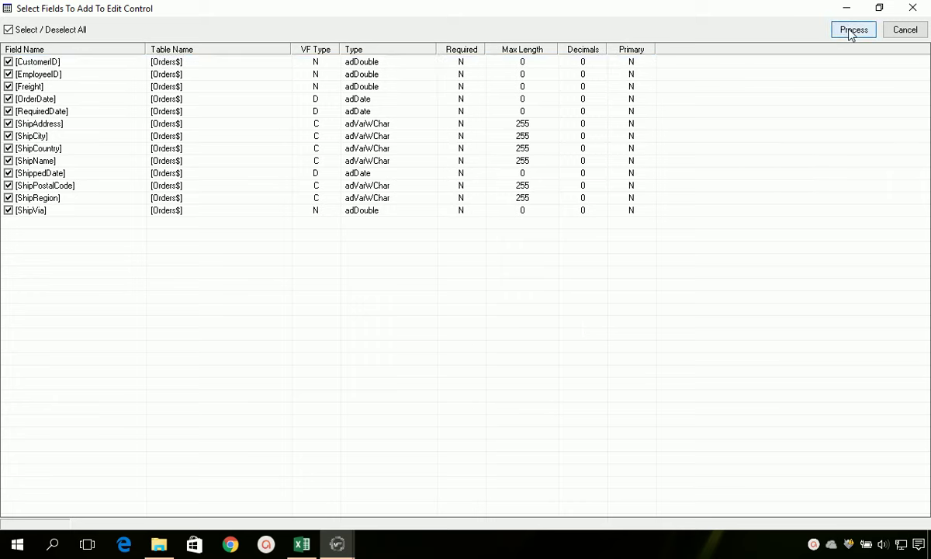
pyautogui.click(500, 322)
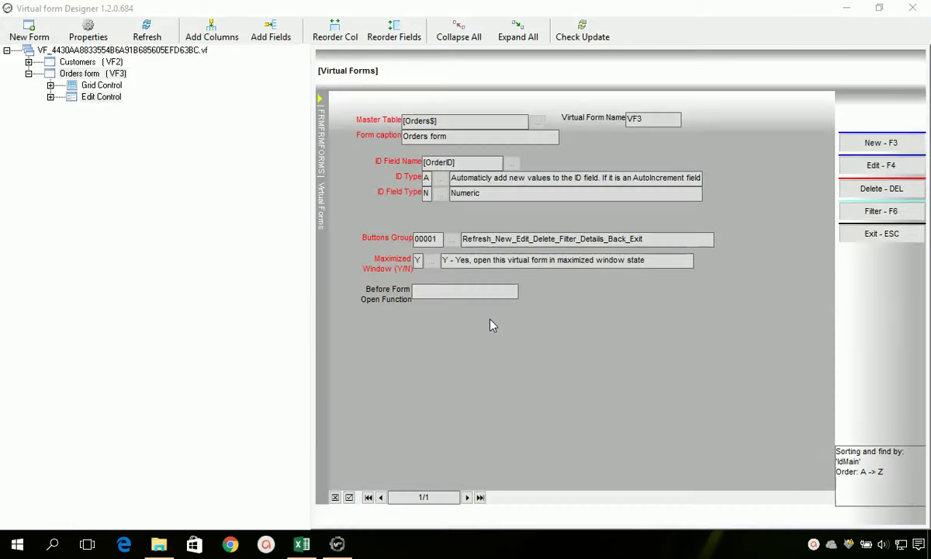
# Review the grid and edit field lists, including Freight, then close the preview and designer.
pyautogui.click(51, 98)
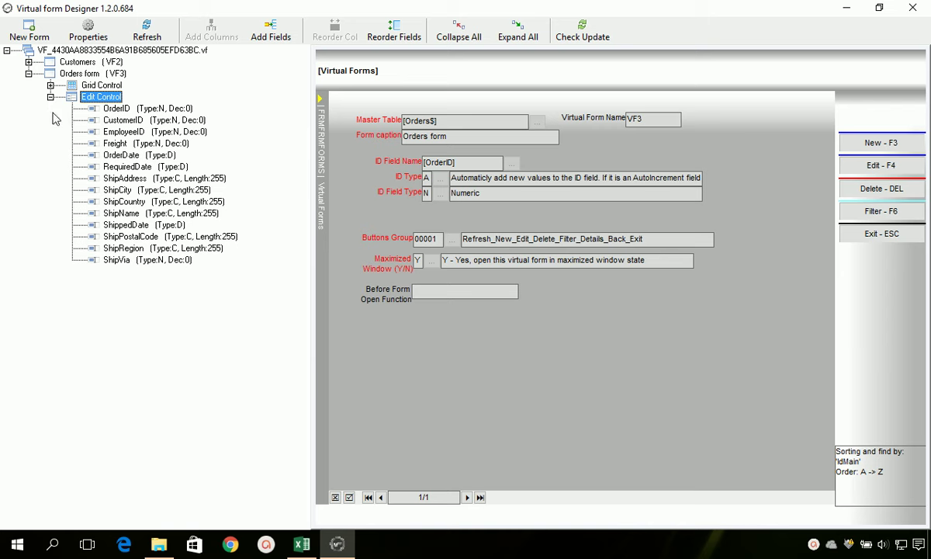
pyautogui.click(49, 86)
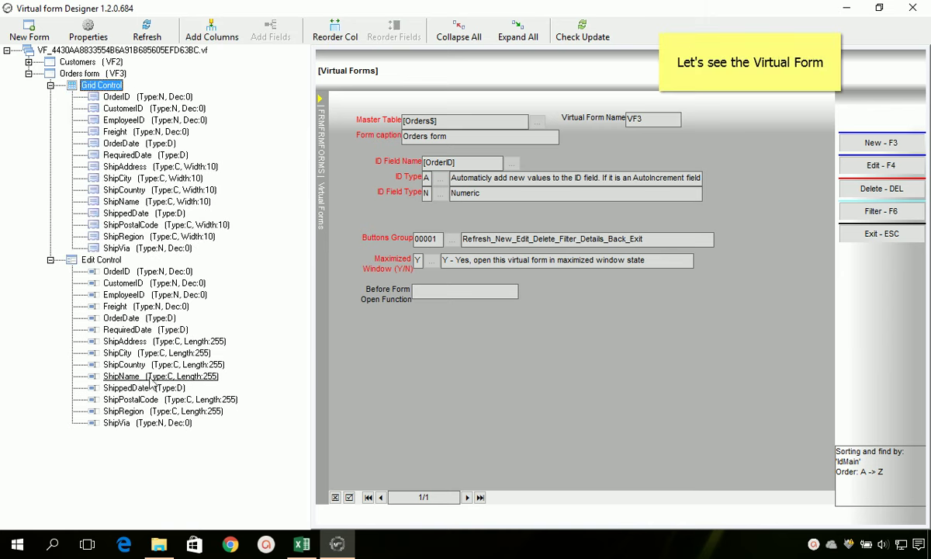
pyautogui.click(116, 307)
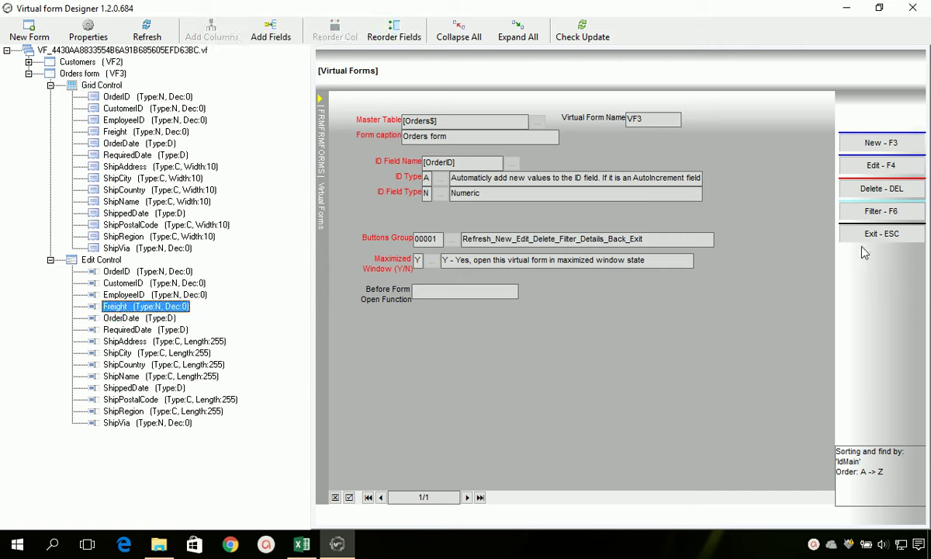
pyautogui.click(870, 244)
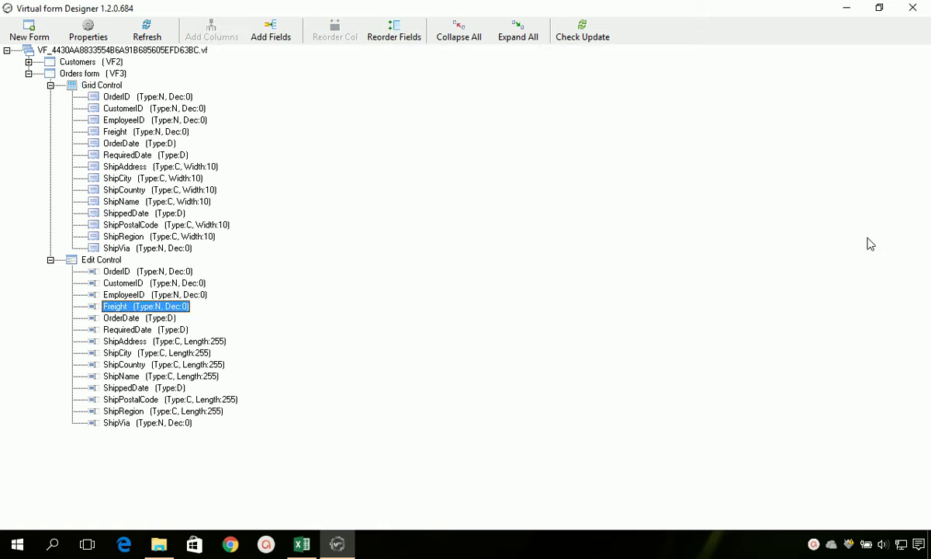
pyautogui.click(912, 9)
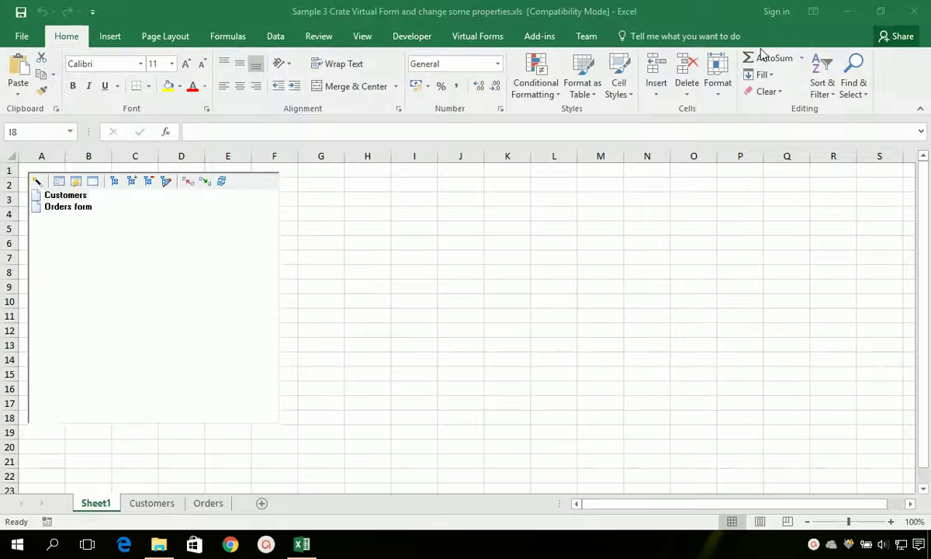
# Run the Orders form maximized and browse orders 10249 and 10254, noting whole-number Freight.
pyautogui.click(84, 209)
pyautogui.doubleClick(69, 208)
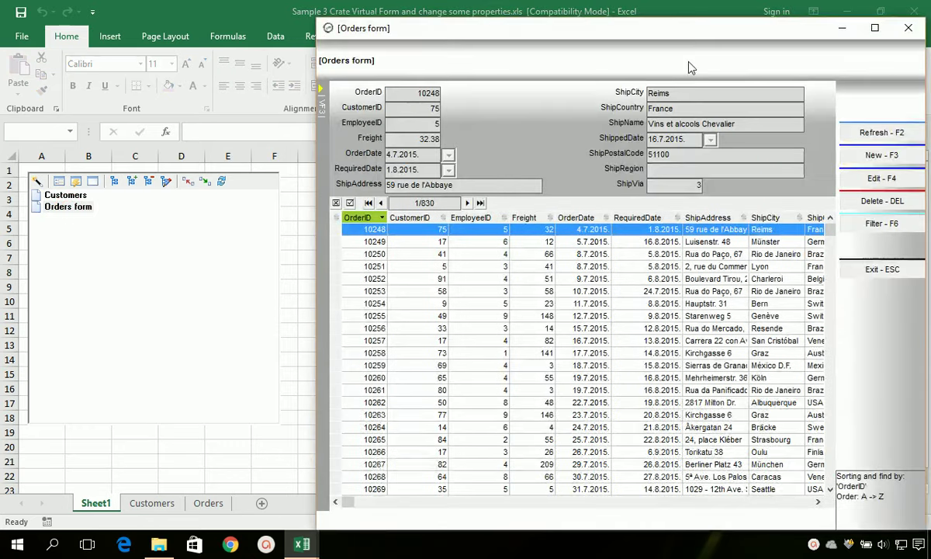
pyautogui.click(874, 28)
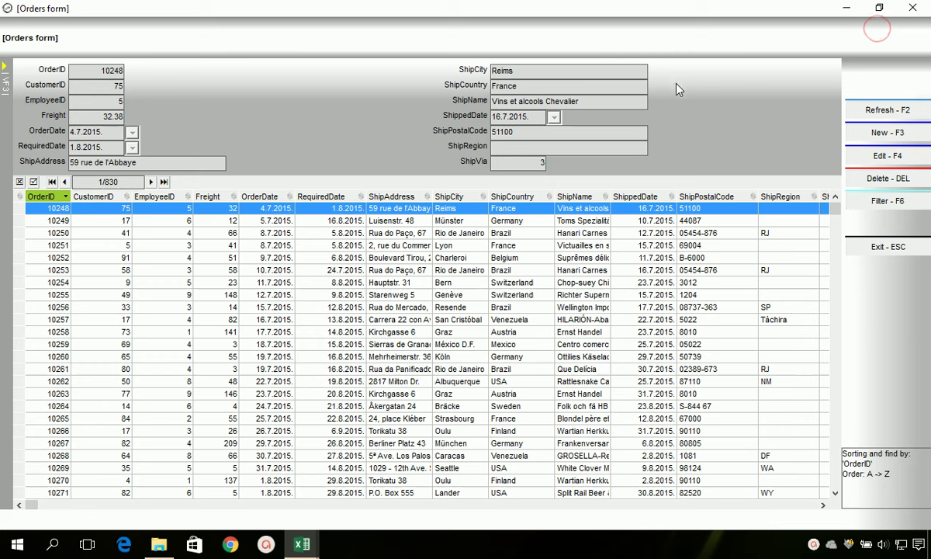
pyautogui.click(78, 221)
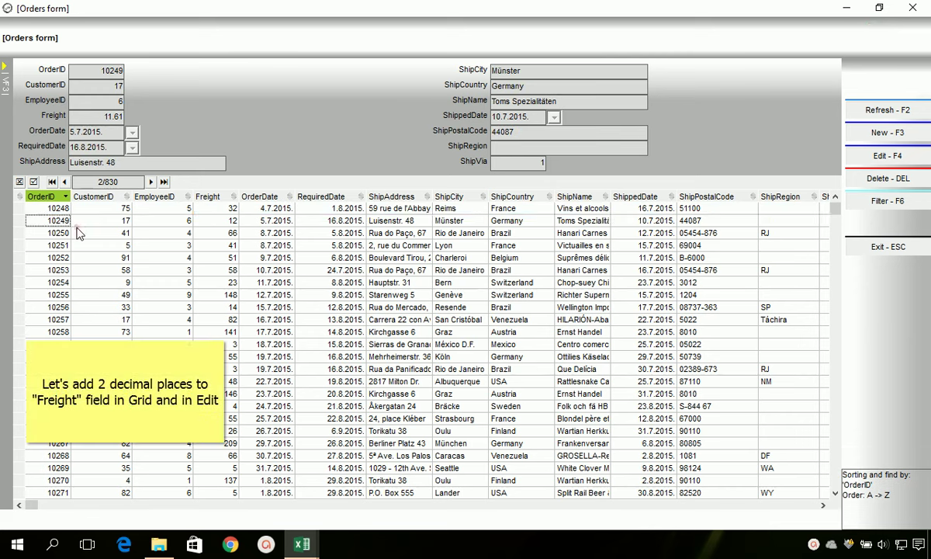
pyautogui.click(108, 283)
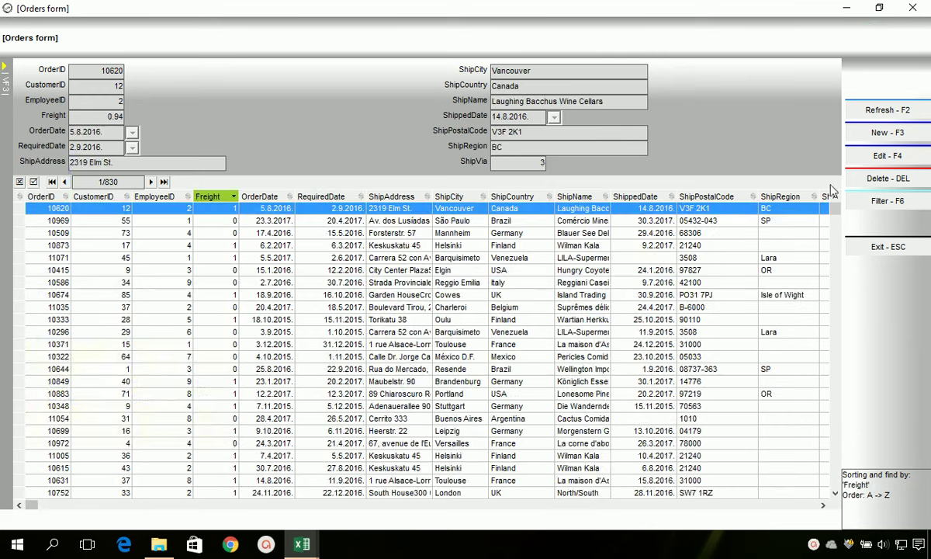
# Close the Orders form, return to Sheet1, and reopen the Virtual Forms designer.
pyautogui.click(846, 245)
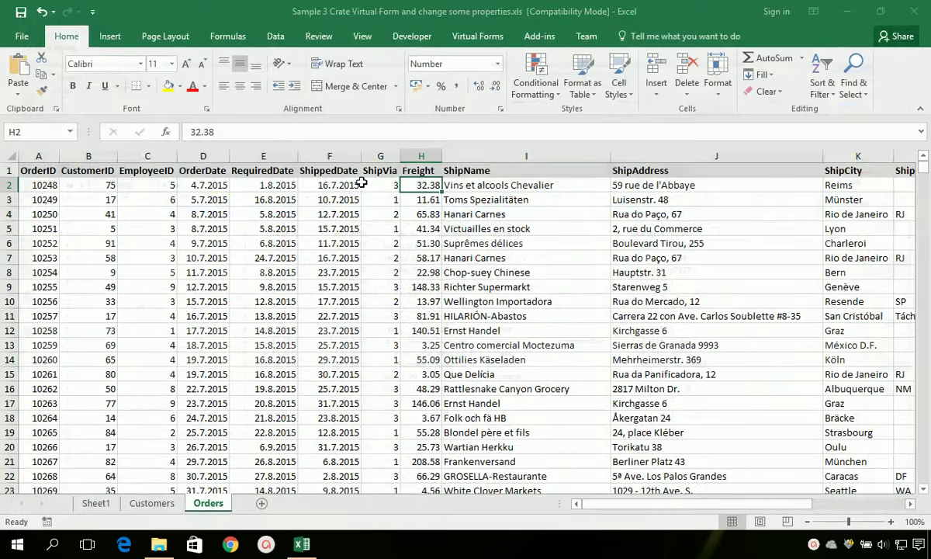
pyautogui.click(96, 504)
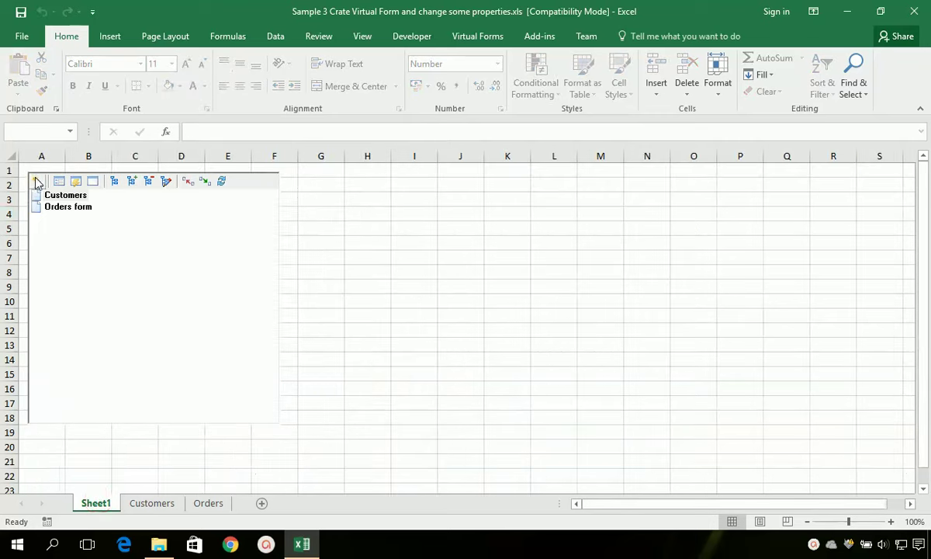
pyautogui.click(36, 181)
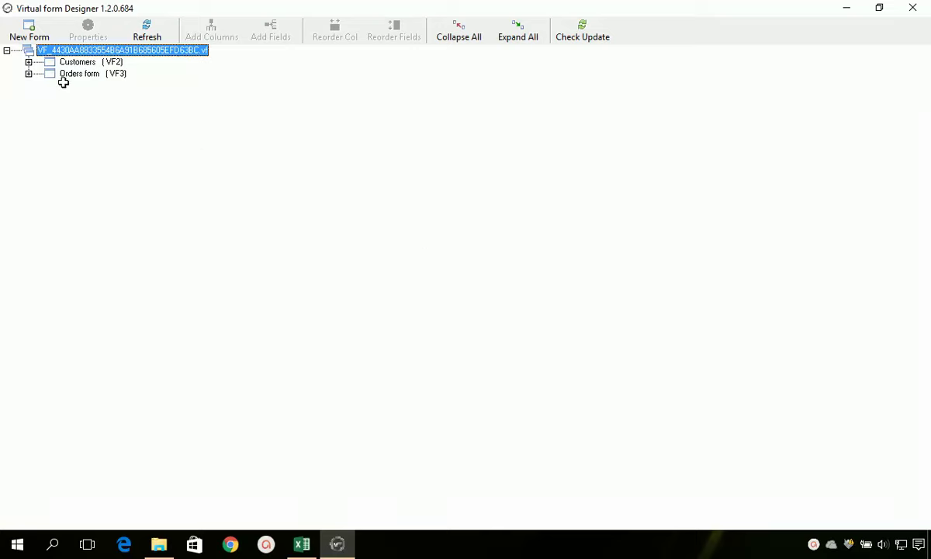
# Open the properties of the Freight field in the Orders form's Grid Control.
pyautogui.click(61, 76)
pyautogui.click(28, 74)
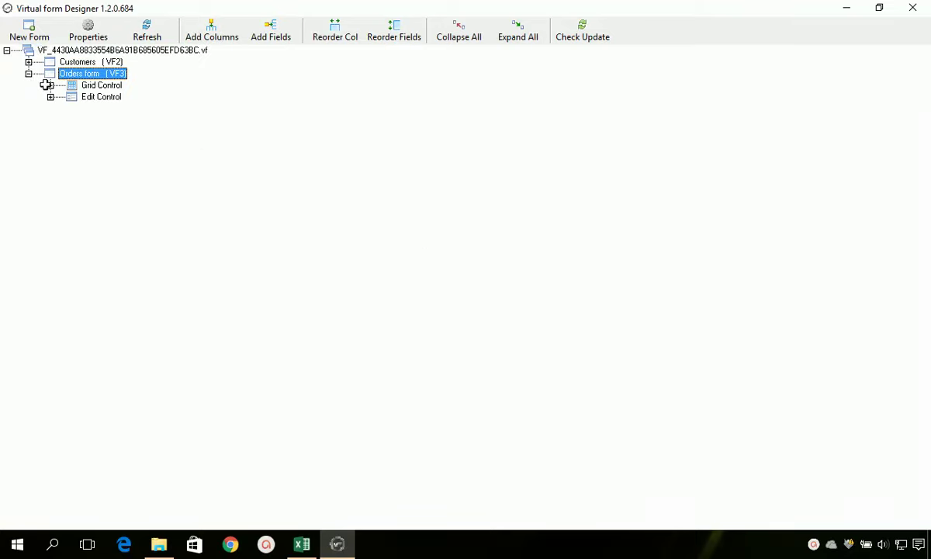
pyautogui.click(49, 85)
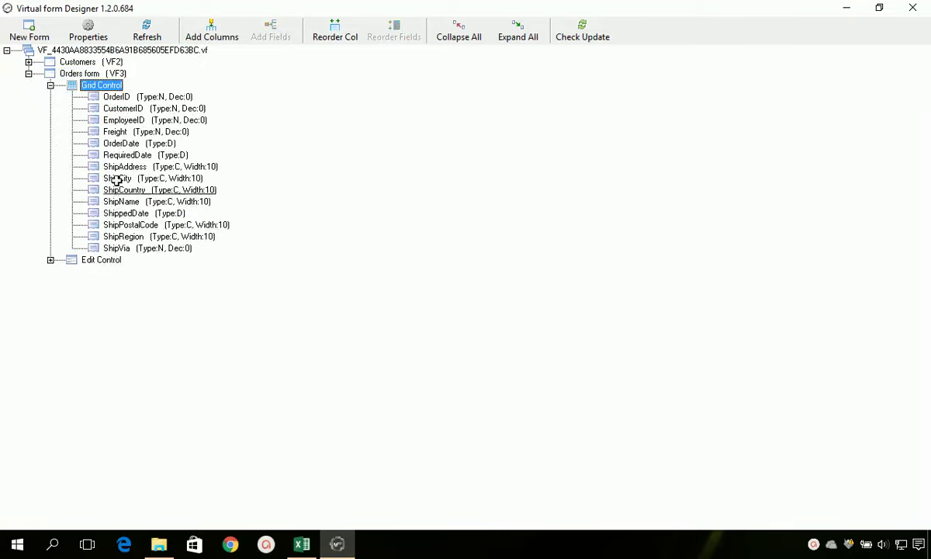
pyautogui.click(110, 131)
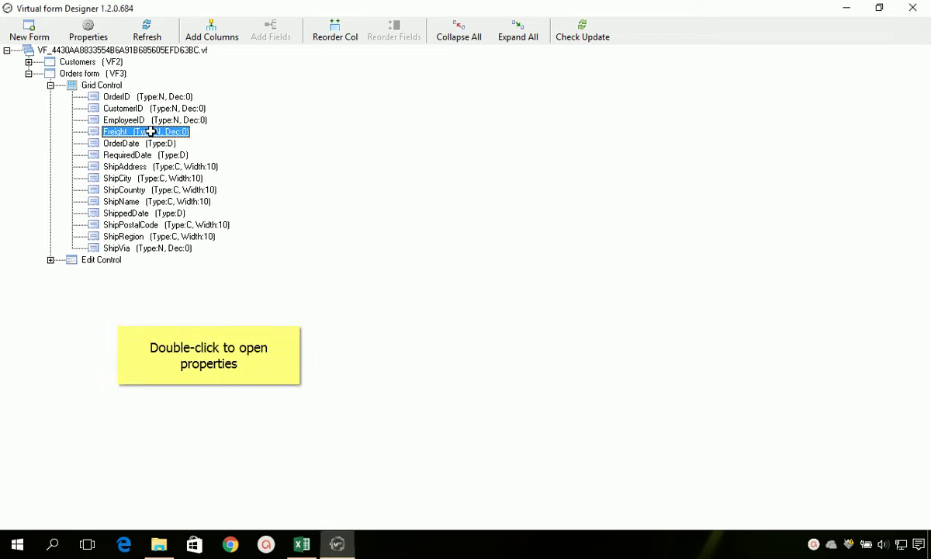
pyautogui.doubleClick(150, 132)
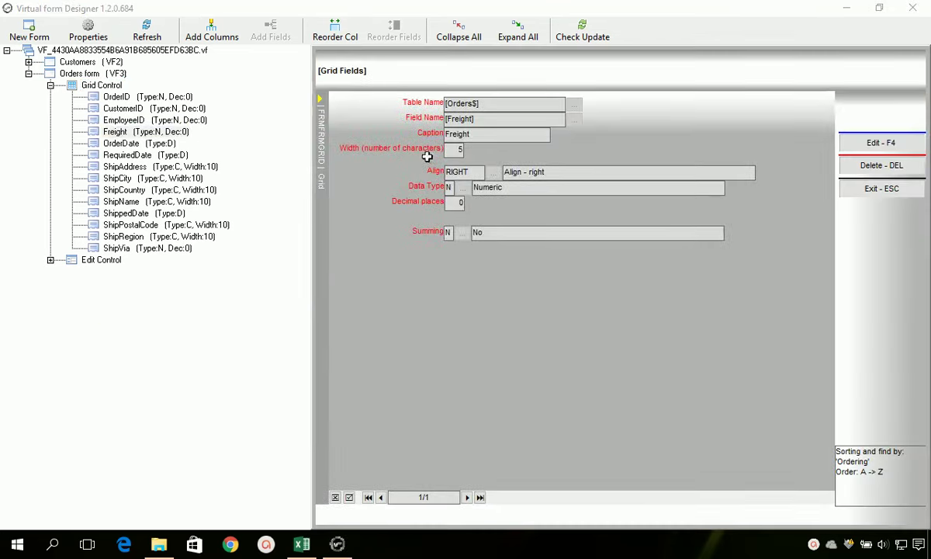
# Set grid Freight to 2 decimal places and save, then open the Edit Control's Freight properties.
pyautogui.press('F4')
pyautogui.click(455, 203)
pyautogui.write('2')
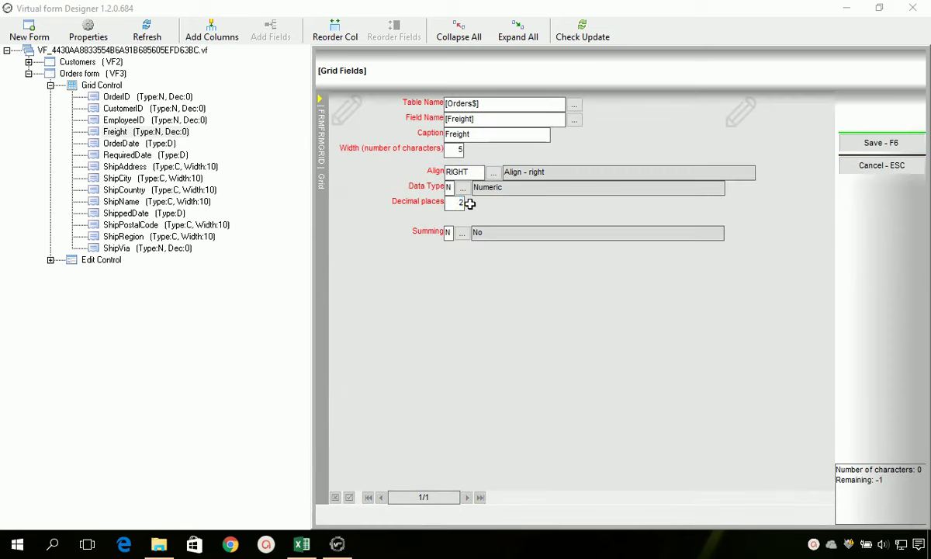
pyautogui.press('Tab')
pyautogui.press('Escape')
pyautogui.press('Return')
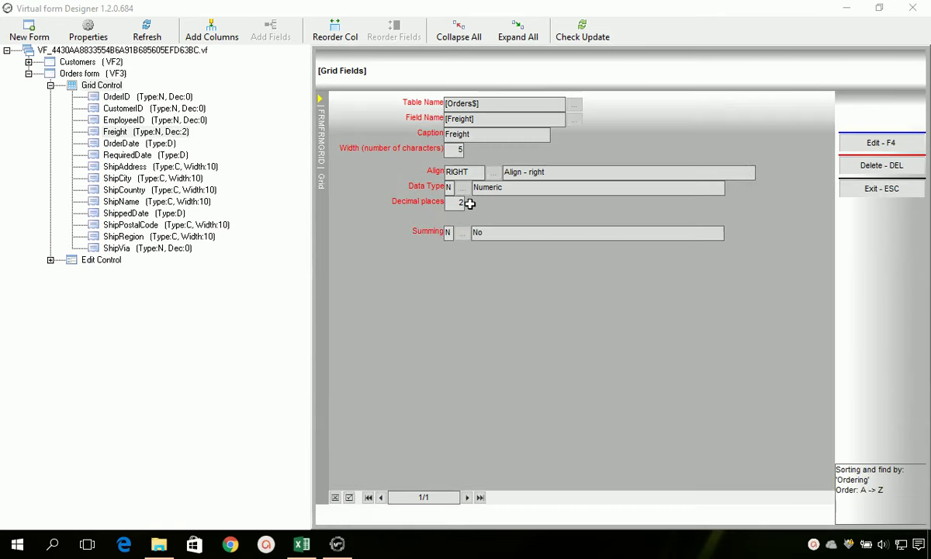
pyautogui.click(51, 260)
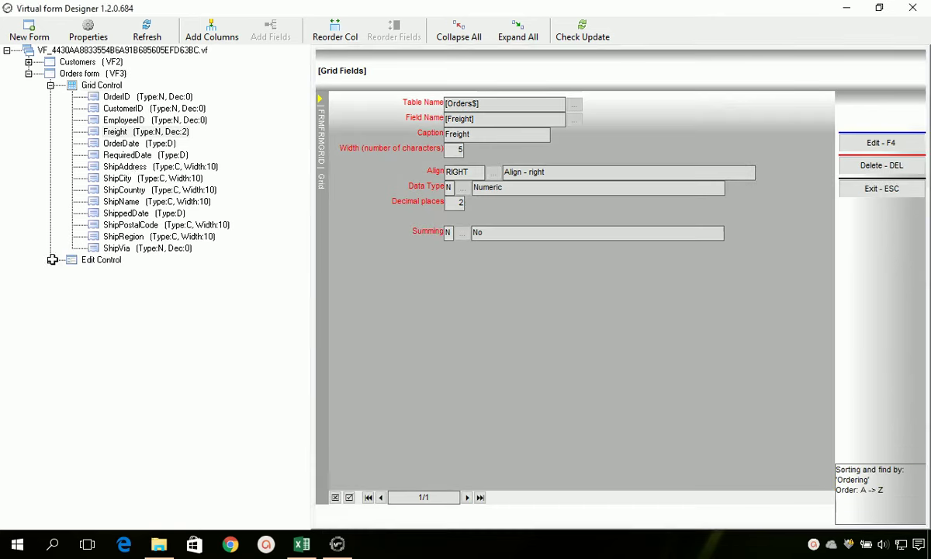
pyautogui.click(152, 306)
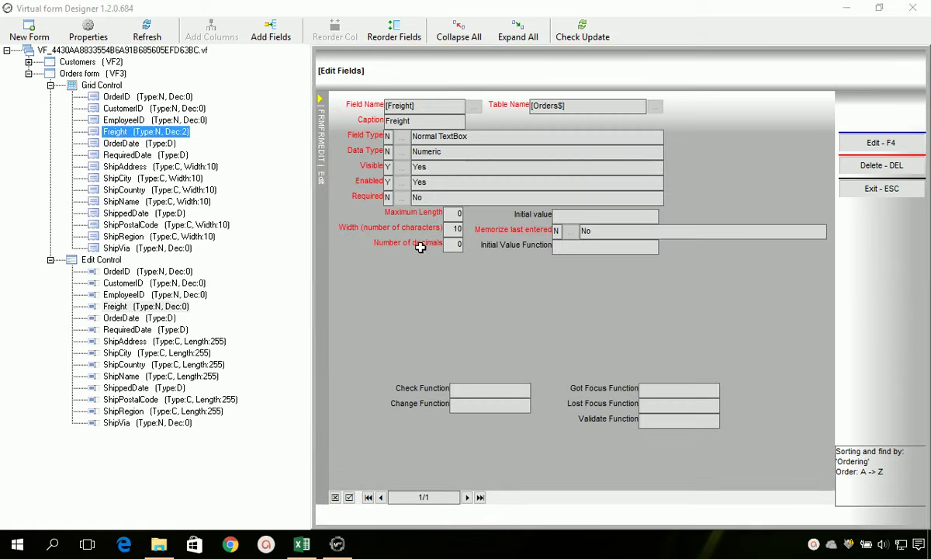
# Set the Edit Control's Freight Number of decimals to 2, save it, and exit the designer.
pyautogui.press('F4')
pyautogui.click(456, 244)
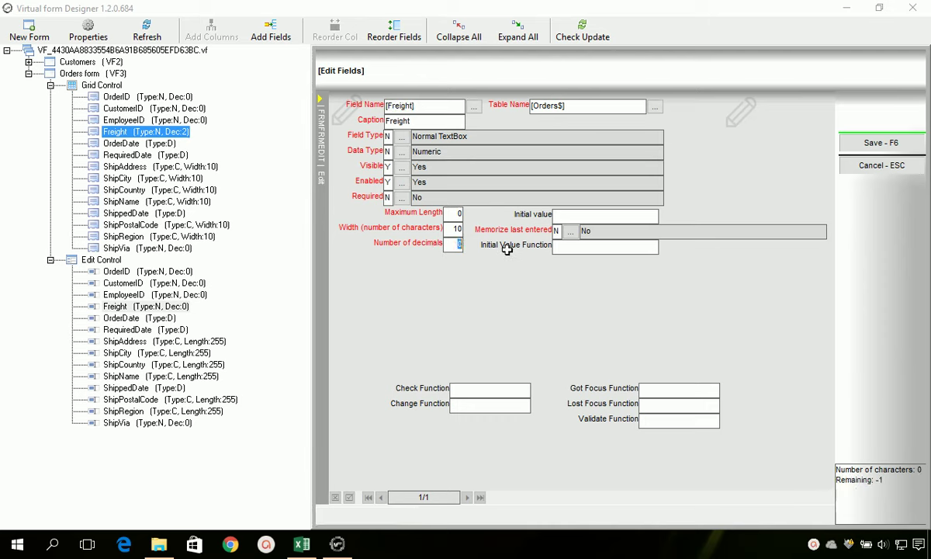
pyautogui.click(853, 143)
pyautogui.click(424, 324)
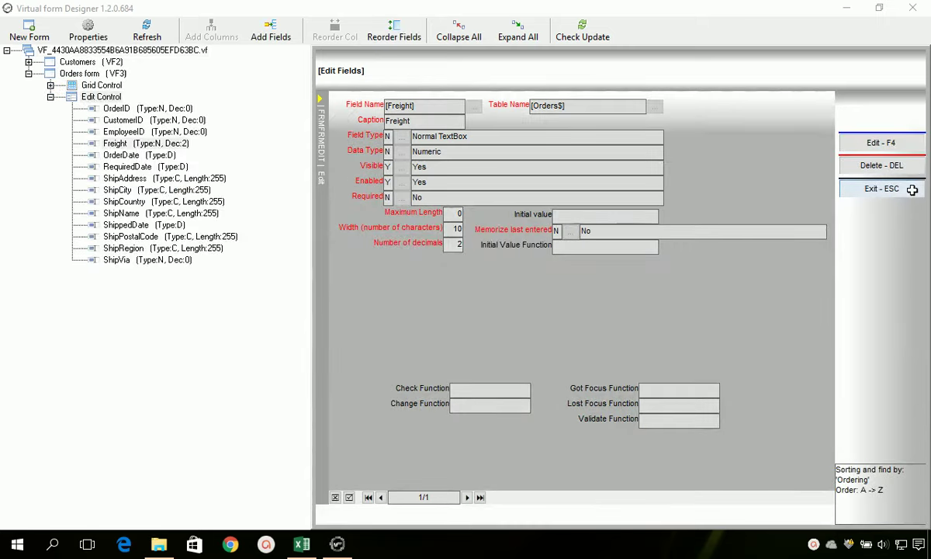
pyautogui.click(856, 185)
pyautogui.click(912, 10)
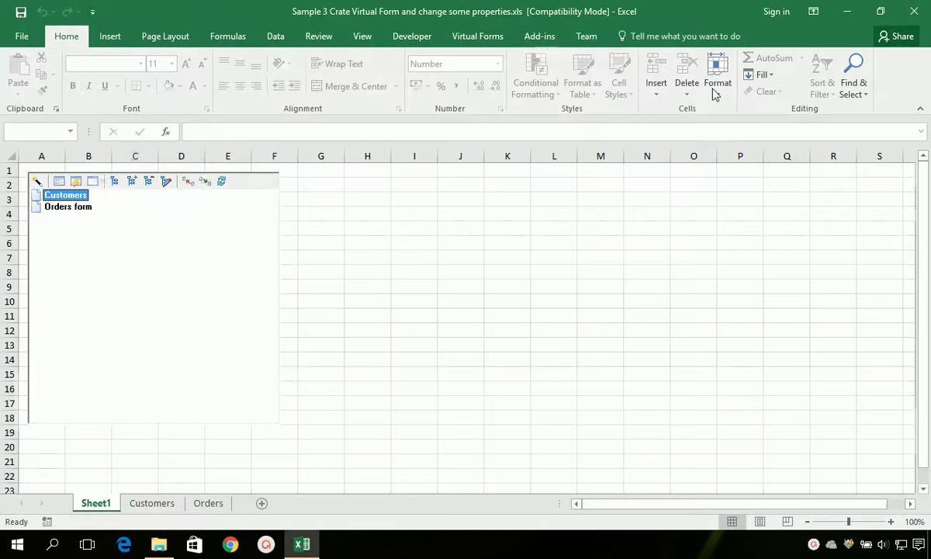
# Open the Orders form and compare orders 10249 and 10248, whose Freight now shows 32.38, then edit 10248.
pyautogui.doubleClick(77, 207)
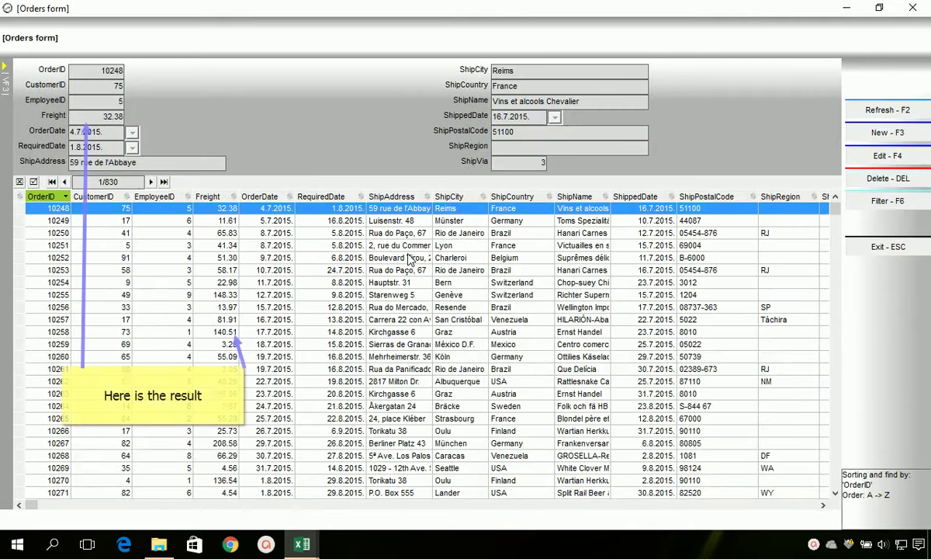
pyautogui.click(224, 223)
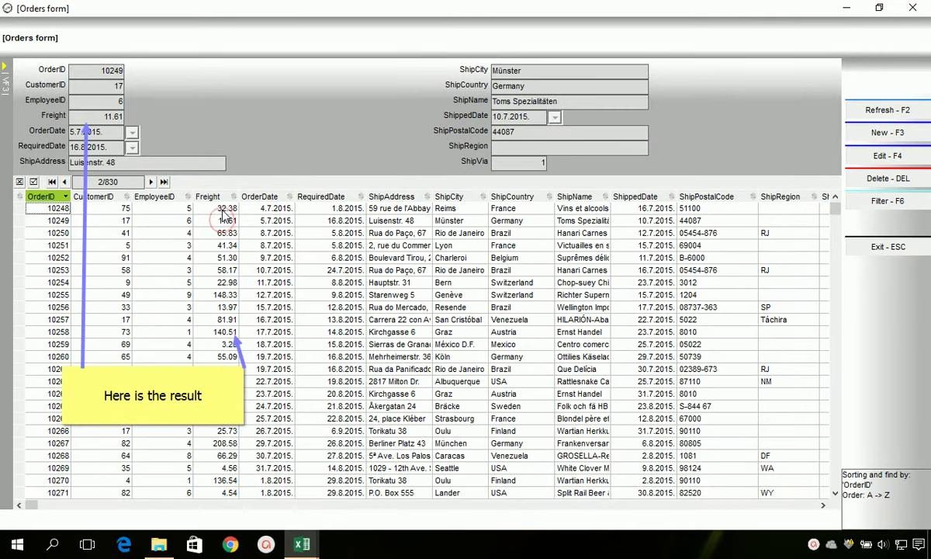
pyautogui.click(233, 208)
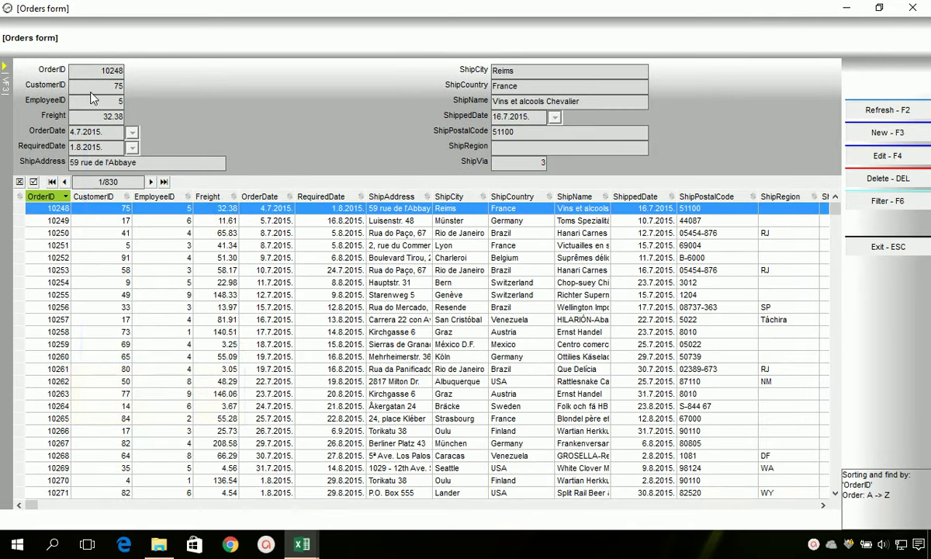
pyautogui.press('F4')
# Replace order 10248's Freight 32.38 with 33.99 and save the record.
pyautogui.doubleClick(95, 116)
pyautogui.write('3')
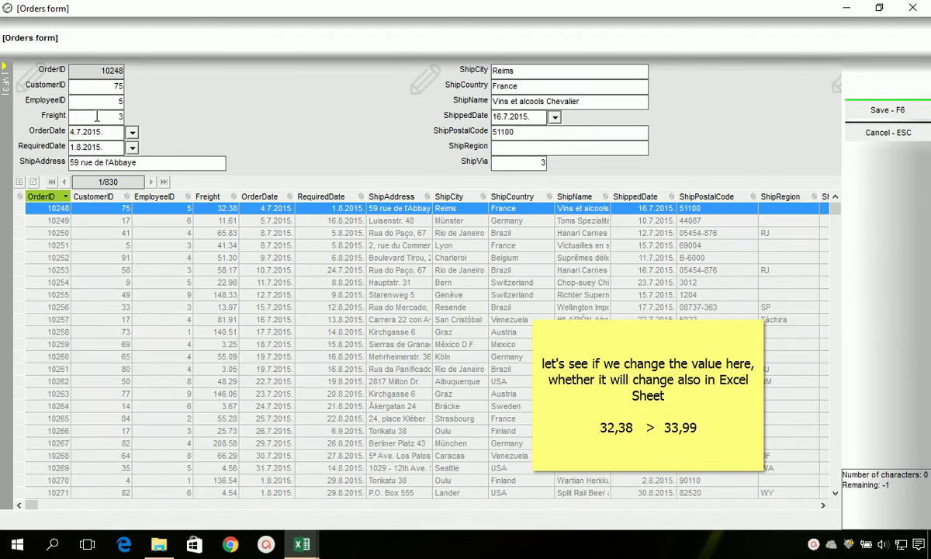
pyautogui.press('Tab')
pyautogui.press('Tab')
pyautogui.press('Tab')
pyautogui.press('Tab')
pyautogui.press('Tab')
pyautogui.press('Tab')
pyautogui.press('Tab')
pyautogui.press('Tab')
pyautogui.press('Tab')
pyautogui.press('Tab')
pyautogui.press('F6')
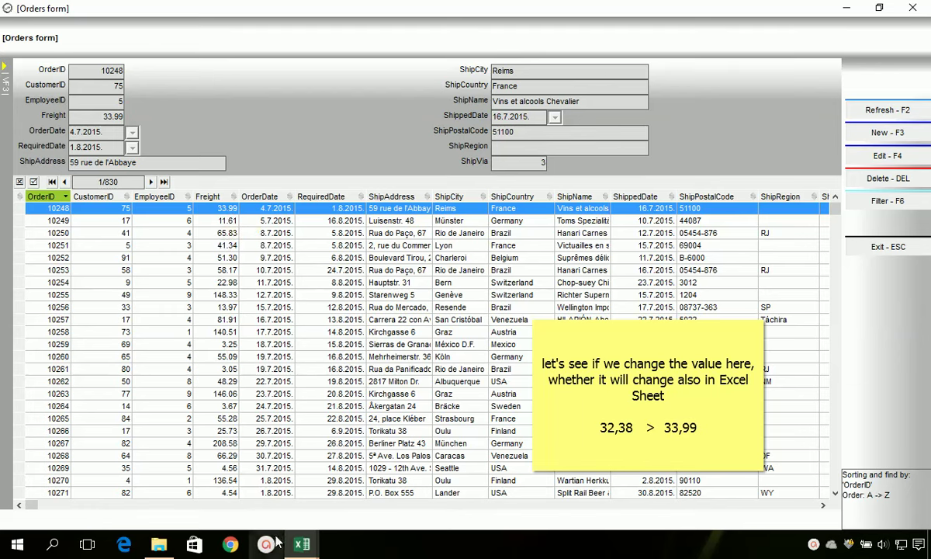
pyautogui.moveTo(303, 546)
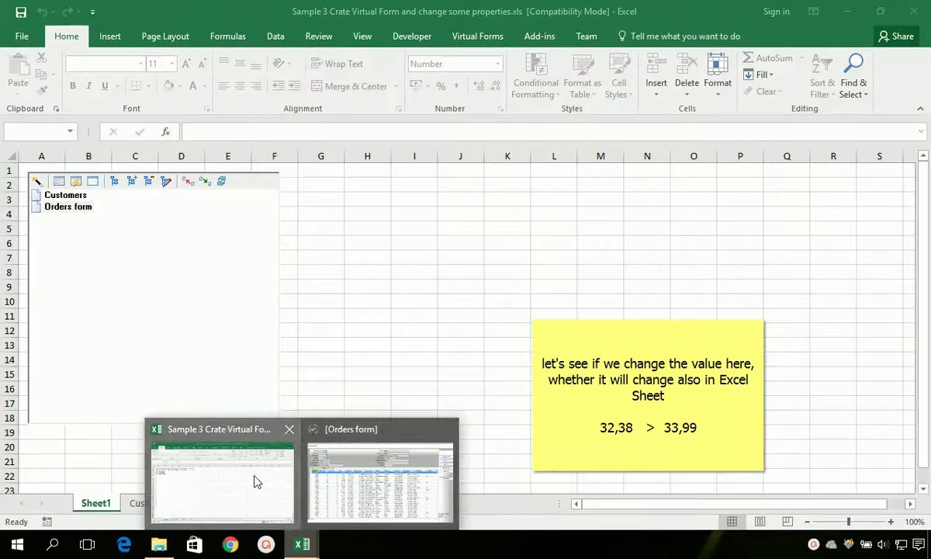
pyautogui.click(253, 475)
# On the Orders sheet, check that cell H2 shows order 10248's Freight as 33.99.
pyautogui.click(208, 503)
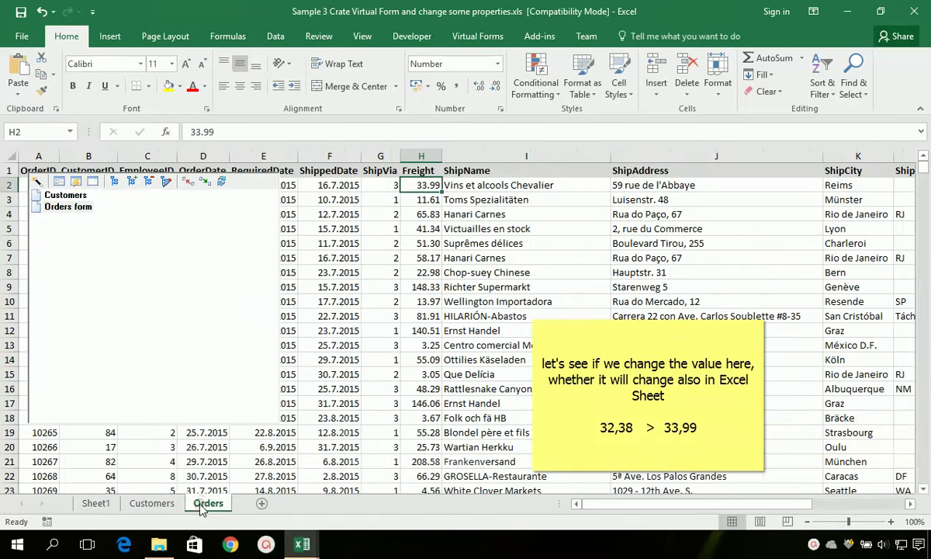
pyautogui.click(329, 286)
pyautogui.click(423, 186)
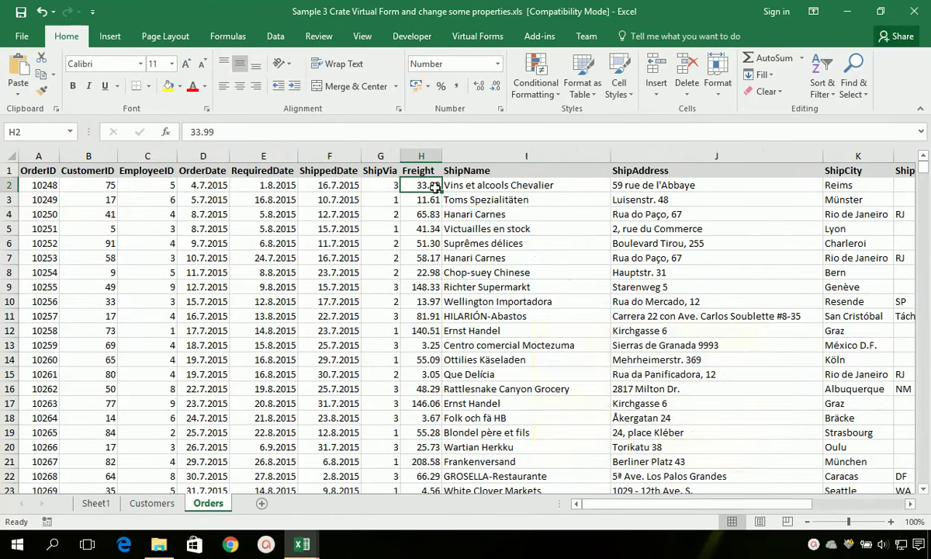
# Close Excel saving the workbook, then exit the Orders form, leaving the desktop.
pyautogui.click(914, 14)
pyautogui.click(380, 284)
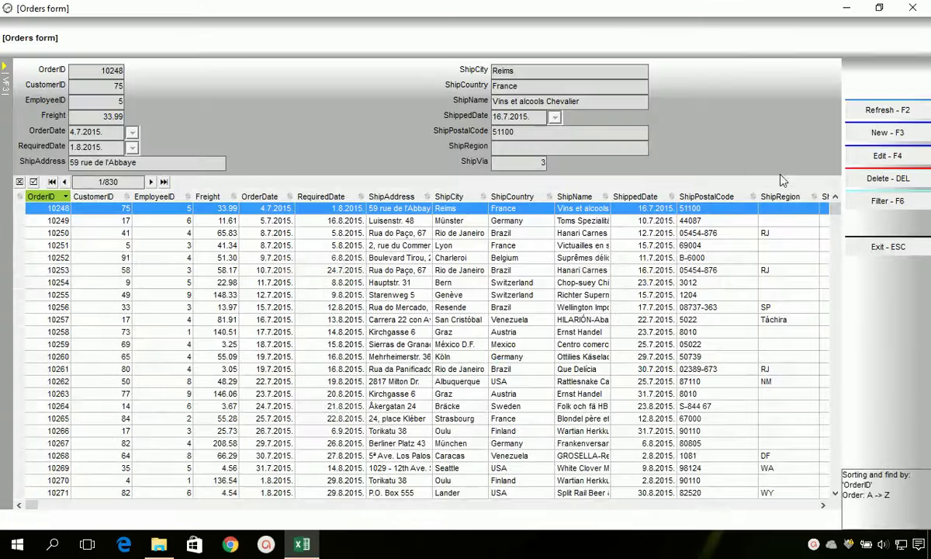
pyautogui.click(869, 247)
pyautogui.click(637, 88)
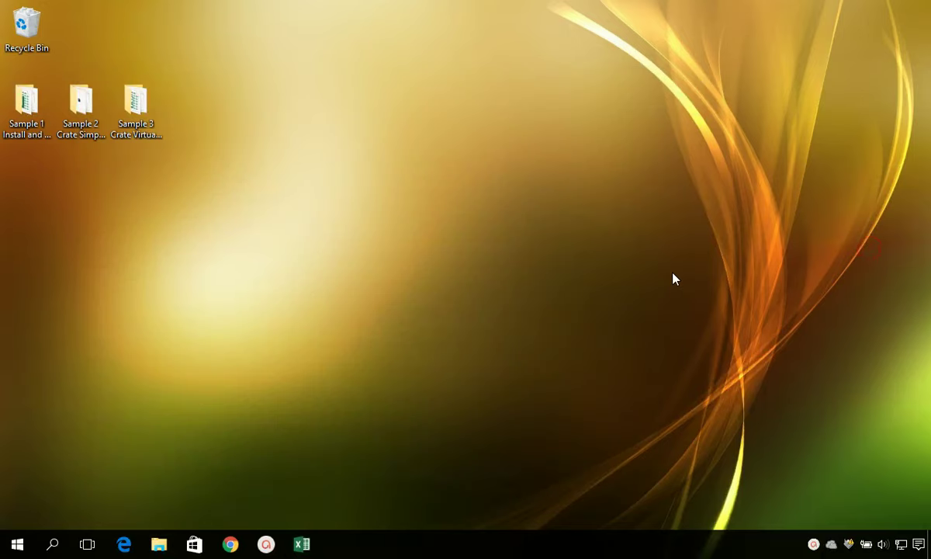